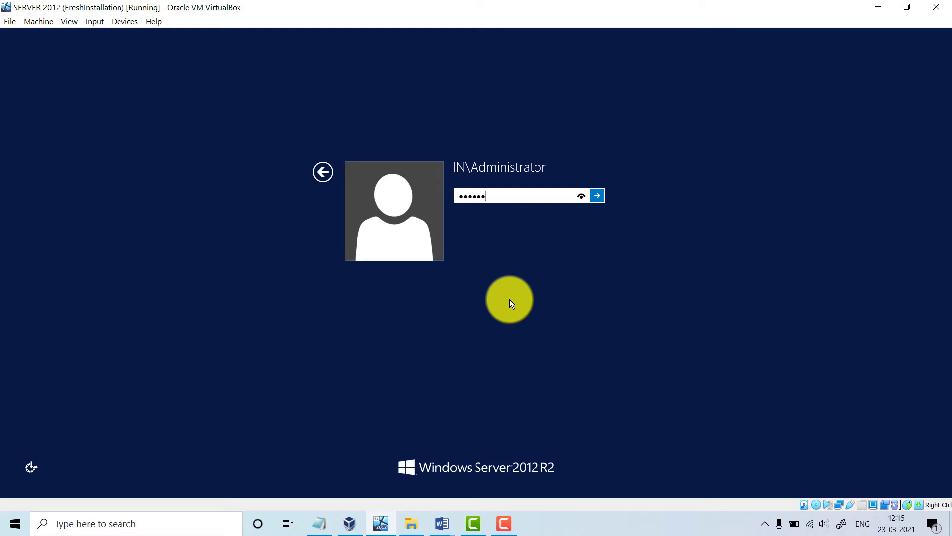
# Sign in to the Windows Server 2012 R2 VM with the Administrator account password
pyautogui.press('Return')
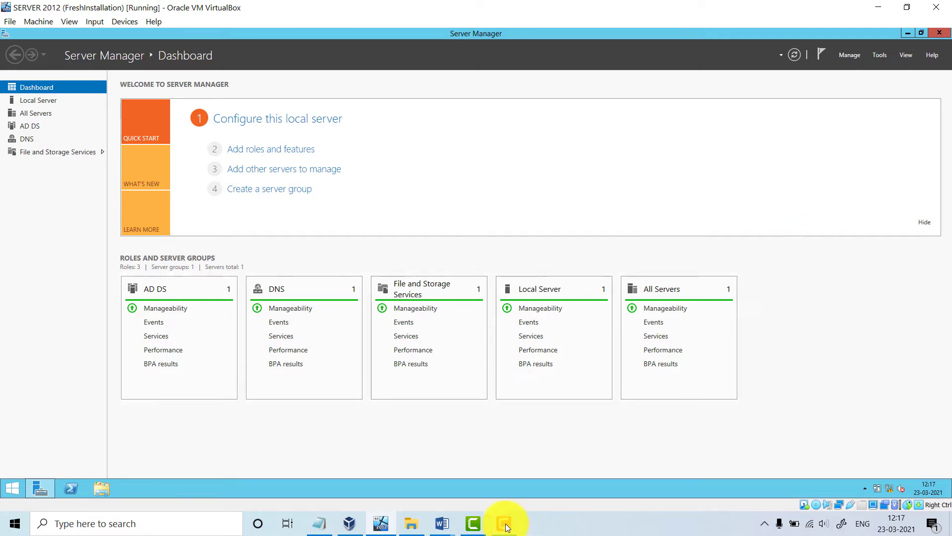
# Close the extra Information.docx window and bring up the Server 2012 R2 Information notes
pyautogui.click(442, 525)
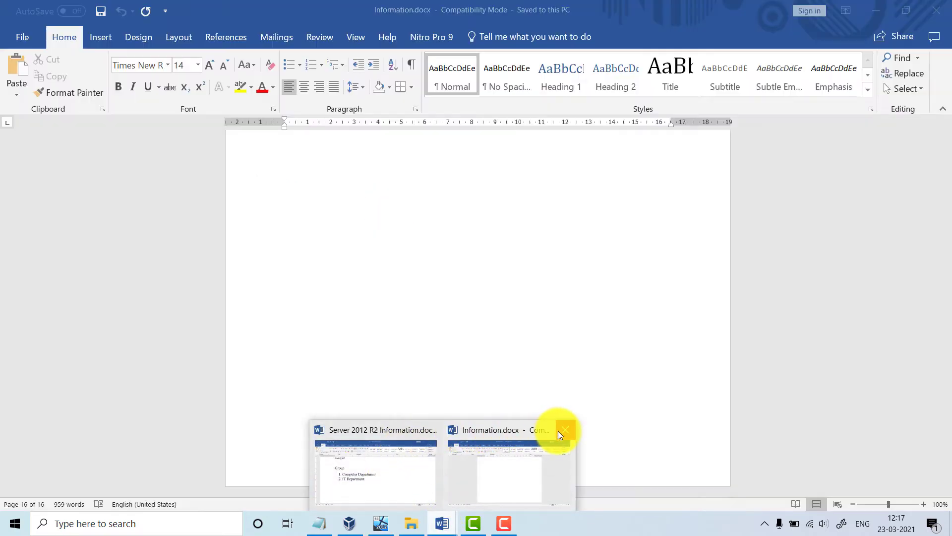
pyautogui.click(558, 430)
pyautogui.click(429, 430)
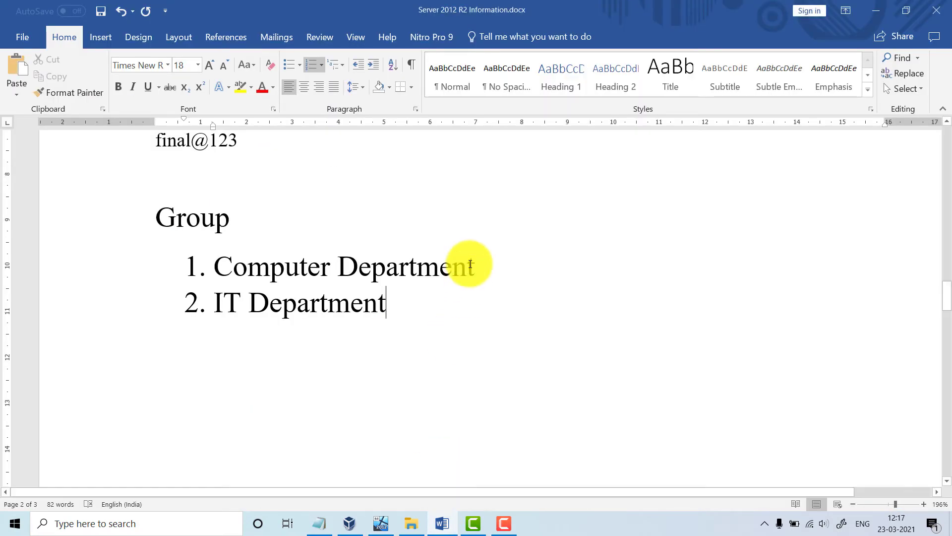
pyautogui.scroll(15, 517, 323)
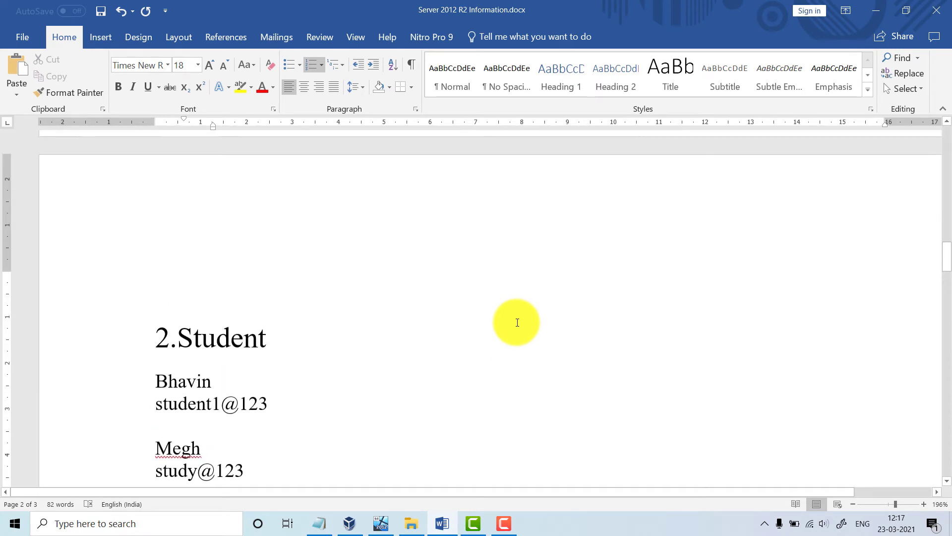
pyautogui.scroll(1, 517, 322)
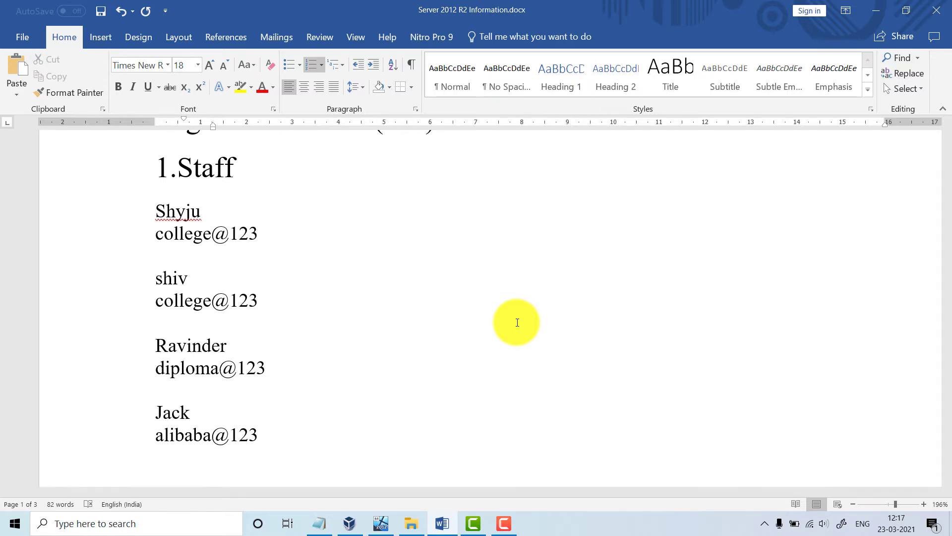
pyautogui.scroll(10, 517, 322)
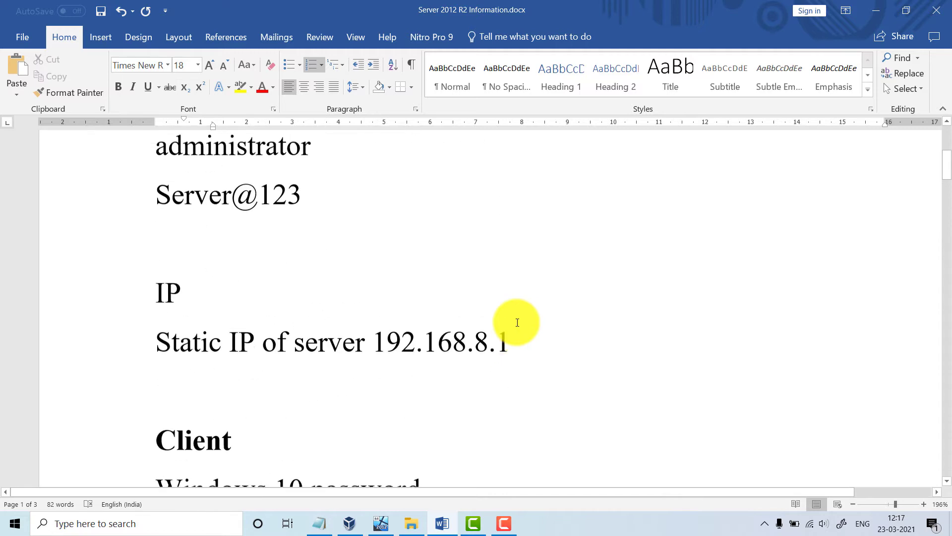
pyautogui.scroll(-5, 517, 323)
pyautogui.scroll(1, 517, 323)
pyautogui.scroll(-5, 517, 323)
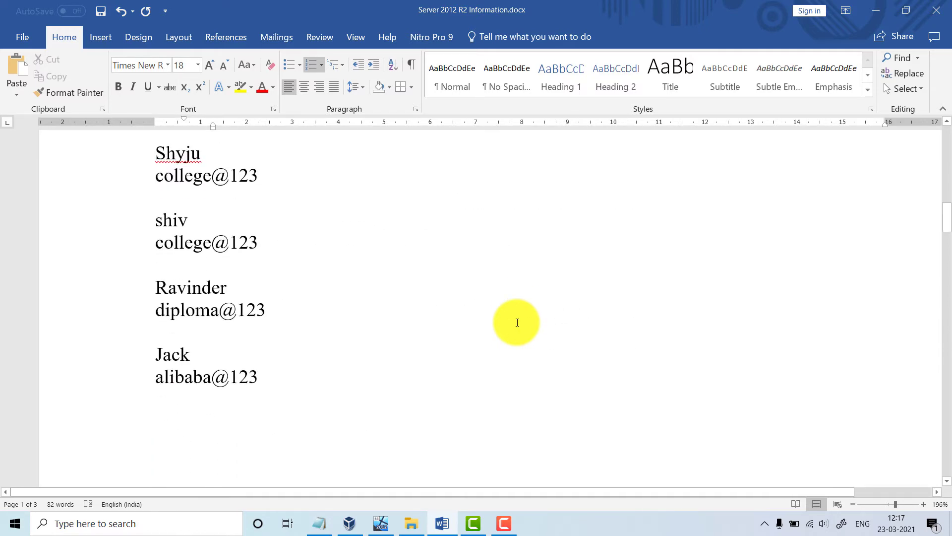
pyautogui.scroll(3, 518, 323)
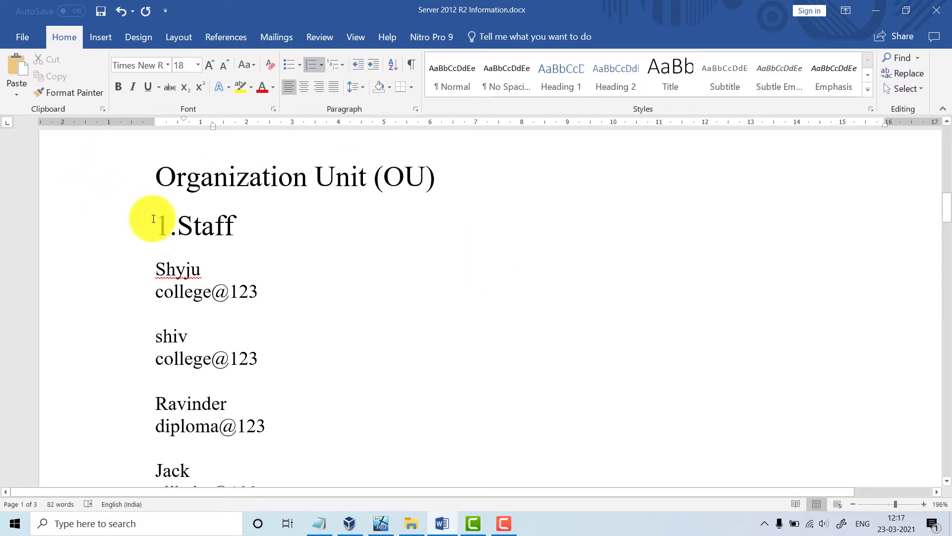
# Review the Staff heading and the staff user names and passwords in the notes
pyautogui.moveTo(149, 217); pyautogui.dragTo(316, 239)
pyautogui.scroll(-6, 317, 239)
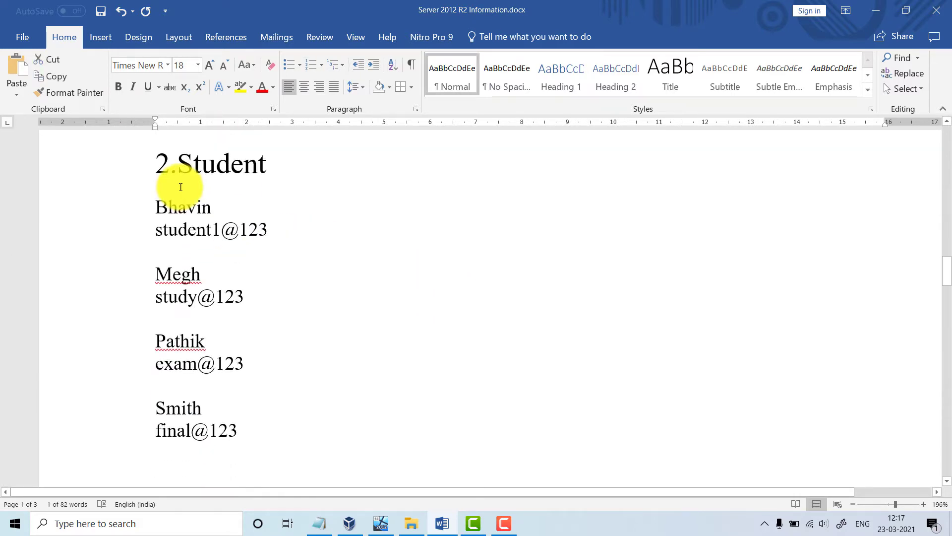
pyautogui.moveTo(153, 160); pyautogui.dragTo(269, 169)
pyautogui.scroll(10, 388, 255)
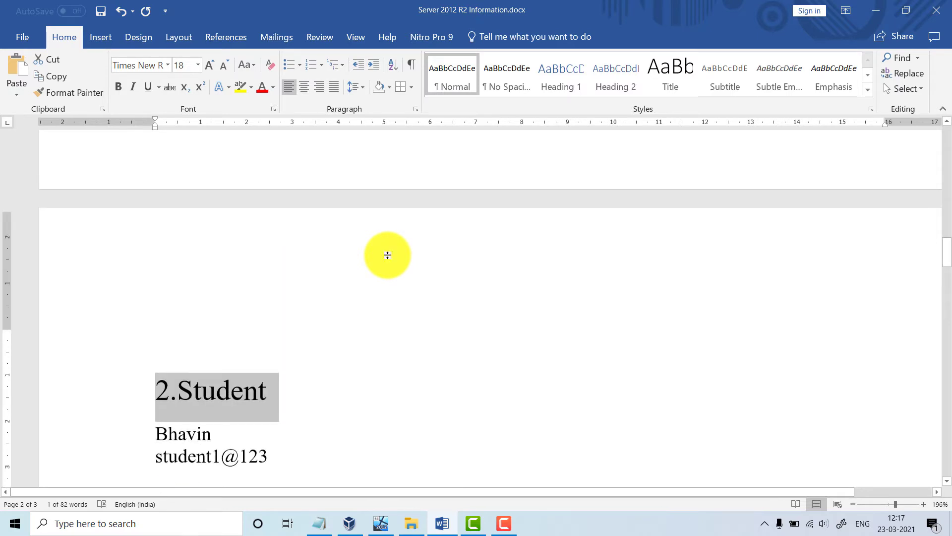
pyautogui.scroll(4, 388, 255)
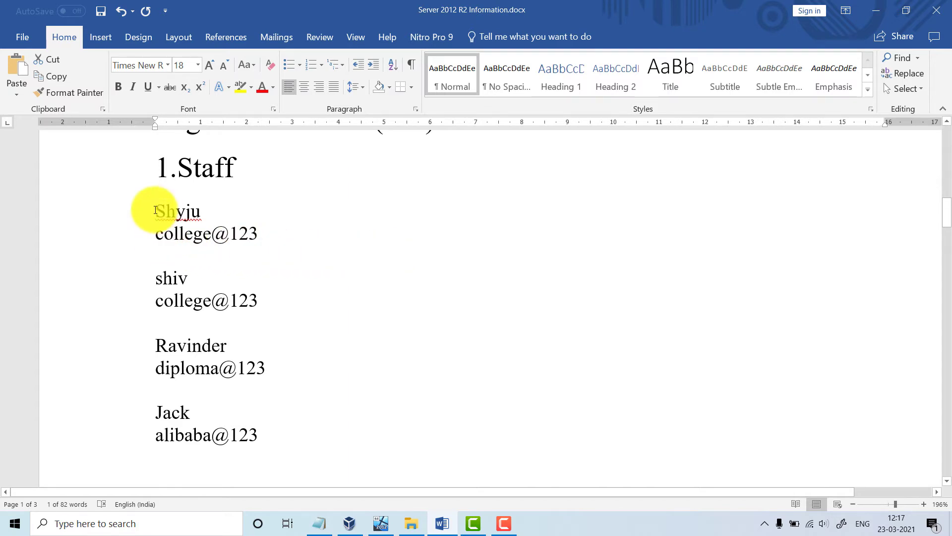
pyautogui.moveTo(153, 208); pyautogui.dragTo(287, 411)
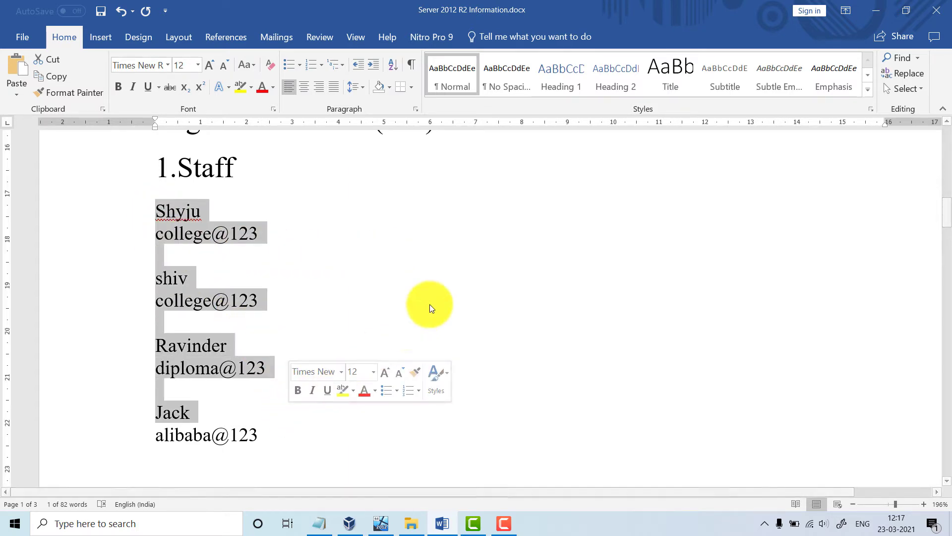
pyautogui.click(261, 250)
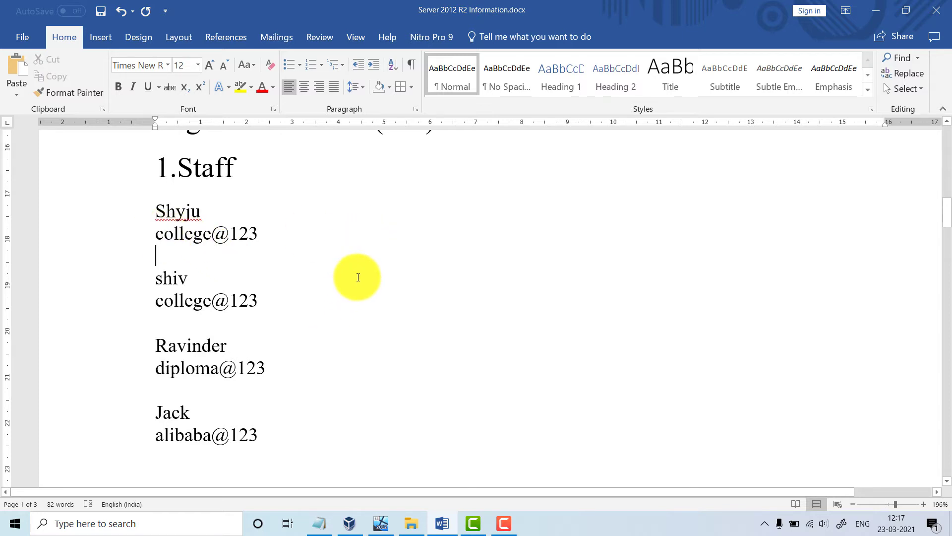
pyautogui.scroll(-4, 364, 259)
pyautogui.scroll(2, 363, 260)
pyautogui.scroll(-7, 364, 261)
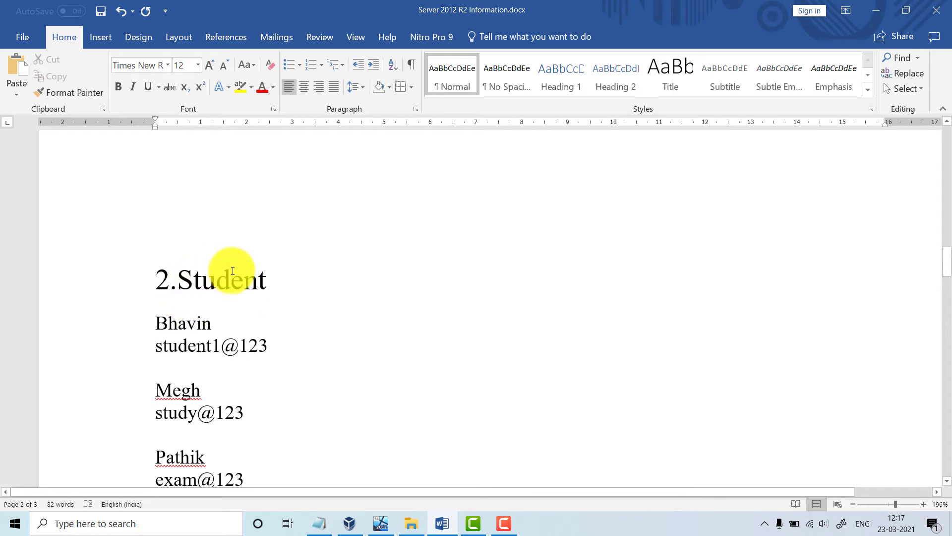
pyautogui.scroll(-5, 300, 279)
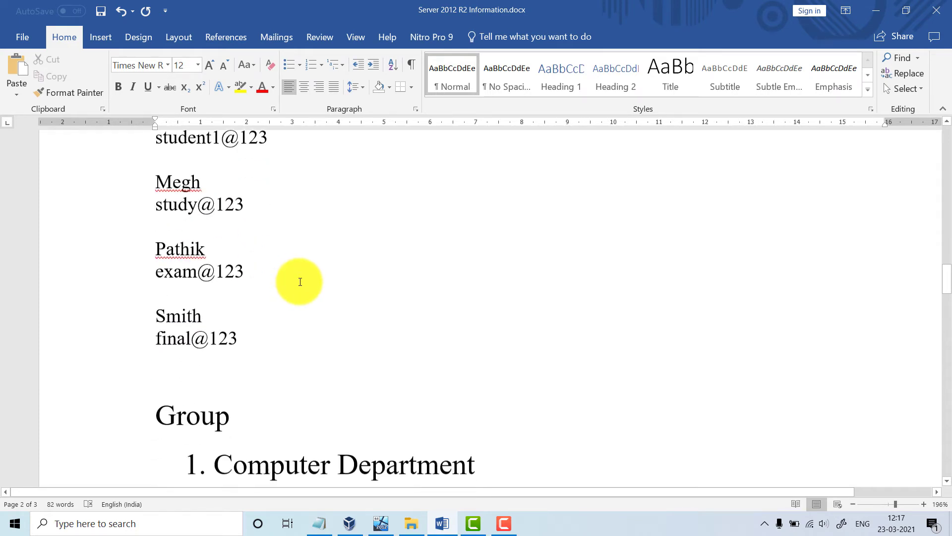
pyautogui.scroll(2, 301, 280)
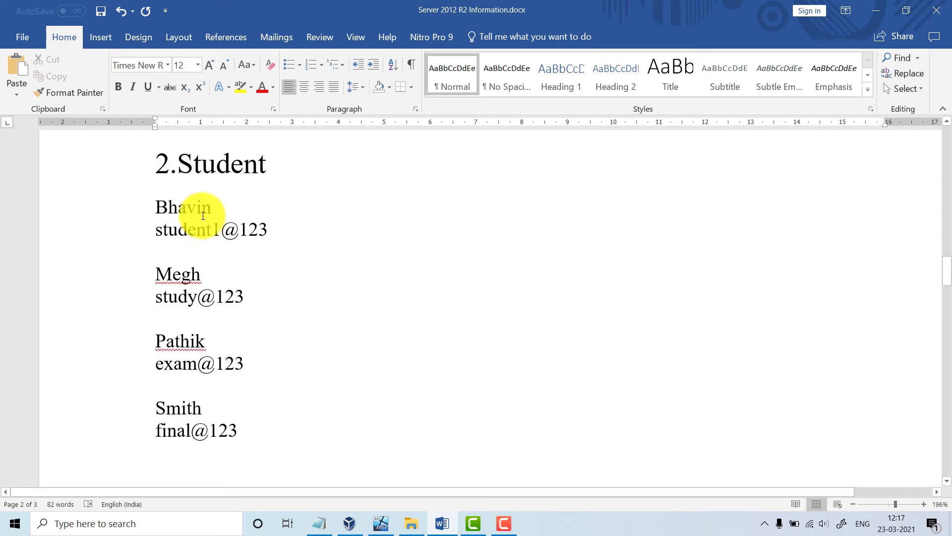
pyautogui.scroll(-4, 327, 312)
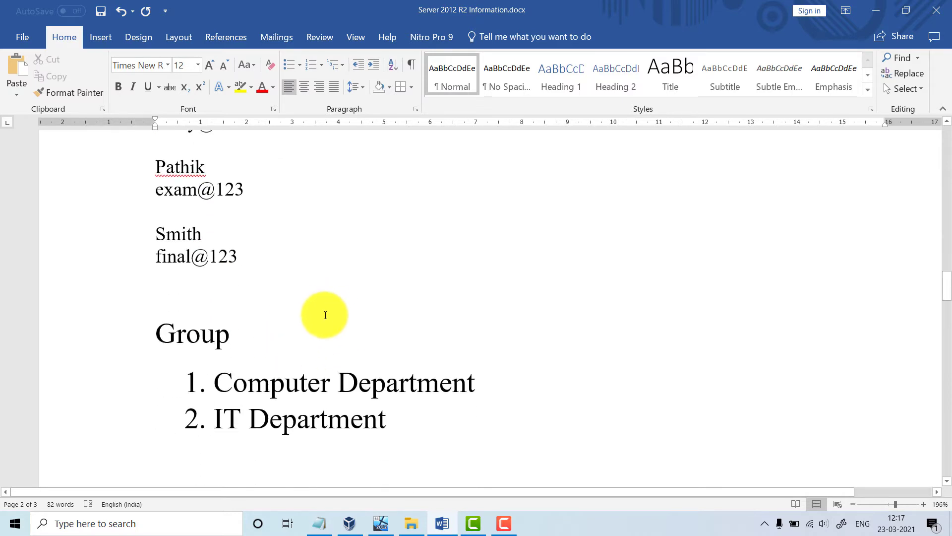
pyautogui.scroll(4, 325, 314)
pyautogui.scroll(-5, 326, 318)
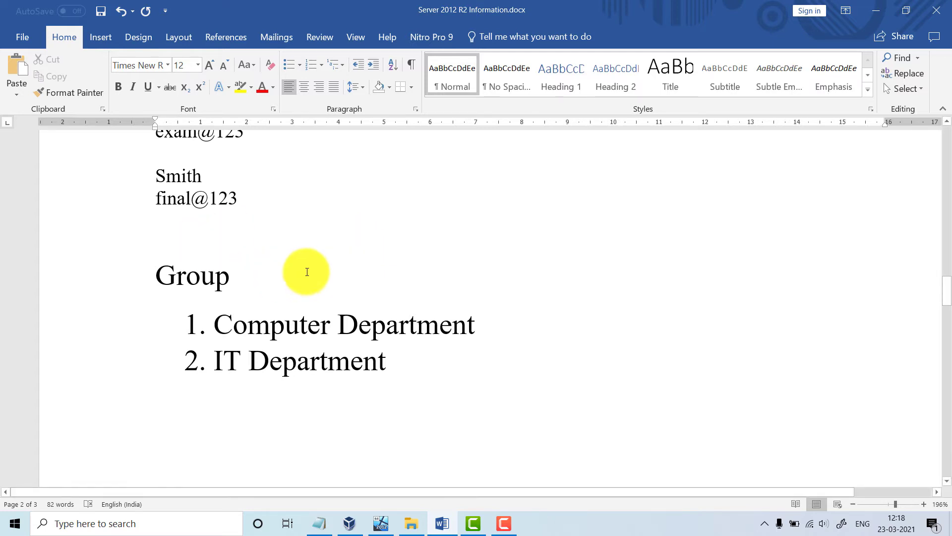
# Highlight the Computer Department and IT Department entries in the notes' group list
pyautogui.moveTo(208, 324); pyautogui.dragTo(478, 325)
pyautogui.click(246, 397)
pyautogui.moveTo(208, 362); pyautogui.dragTo(427, 361)
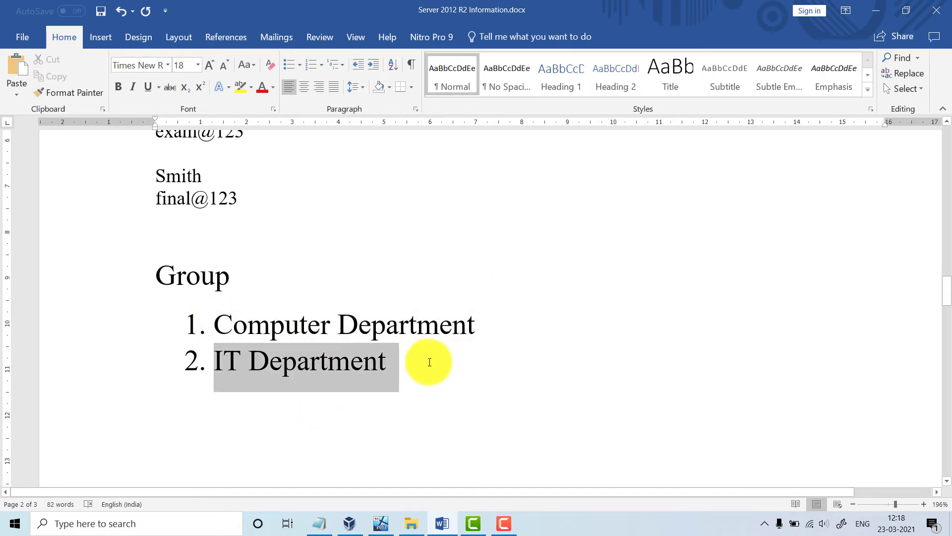
pyautogui.click(495, 419)
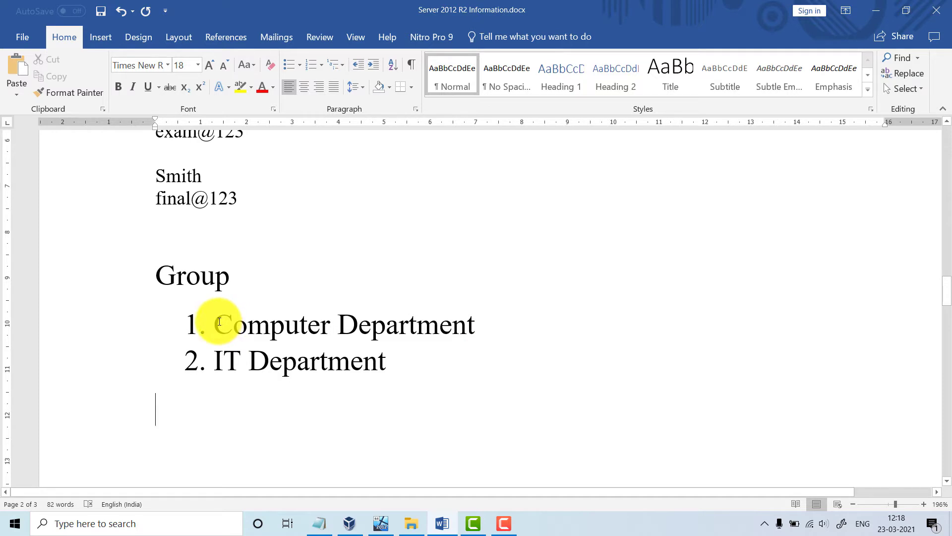
pyautogui.moveTo(221, 324); pyautogui.dragTo(496, 315)
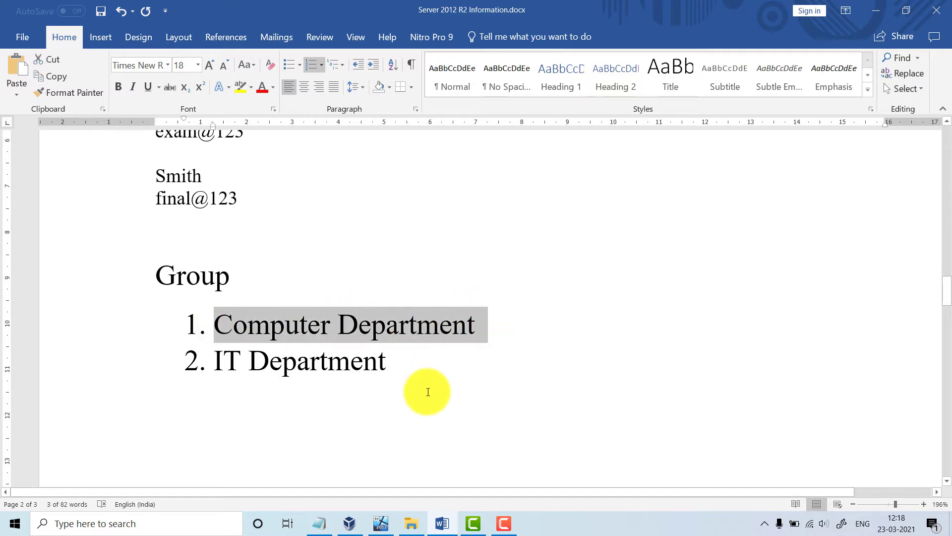
pyautogui.click(428, 391)
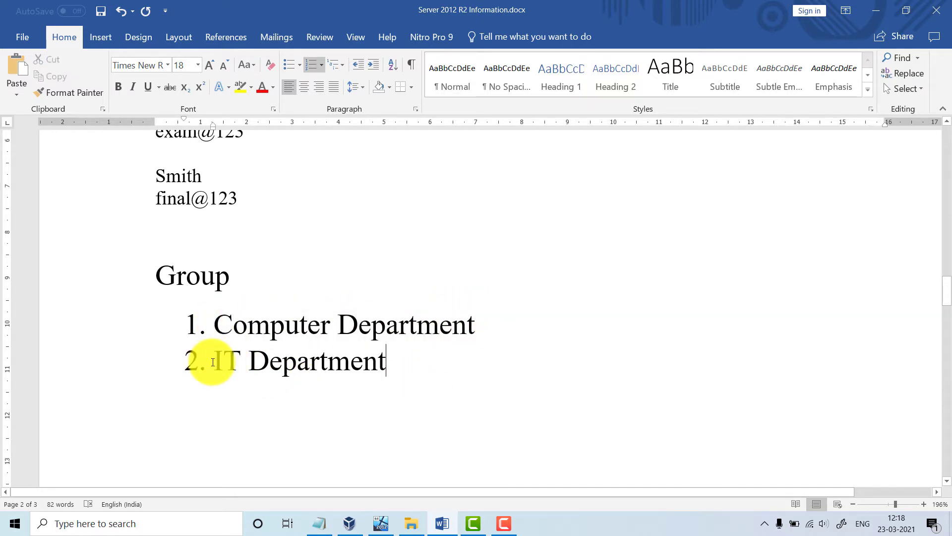
pyautogui.moveTo(212, 361); pyautogui.dragTo(502, 372)
pyautogui.click(504, 385)
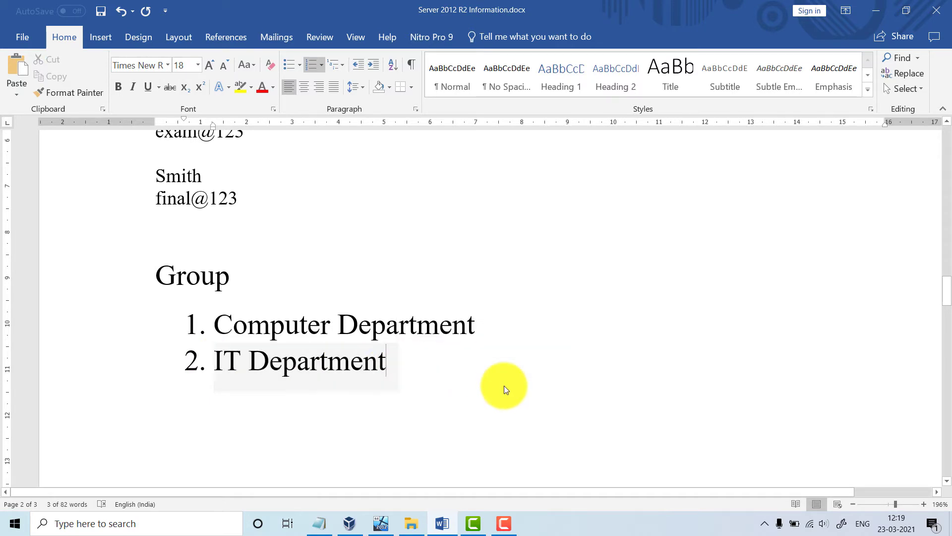
# Scroll back through the Staff and Student lists, then bring the server VM forward
pyautogui.scroll(10, 503, 386)
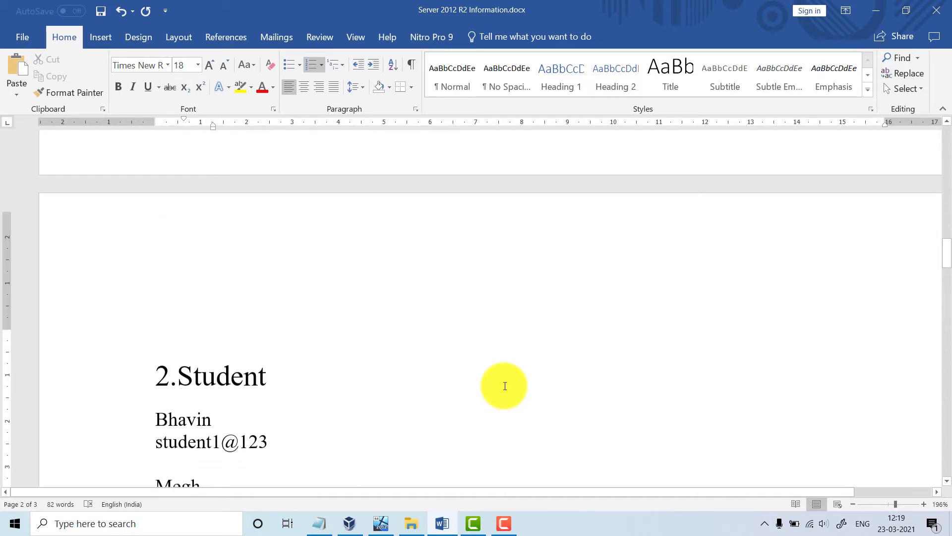
pyautogui.scroll(5, 501, 385)
pyautogui.scroll(1, 206, 210)
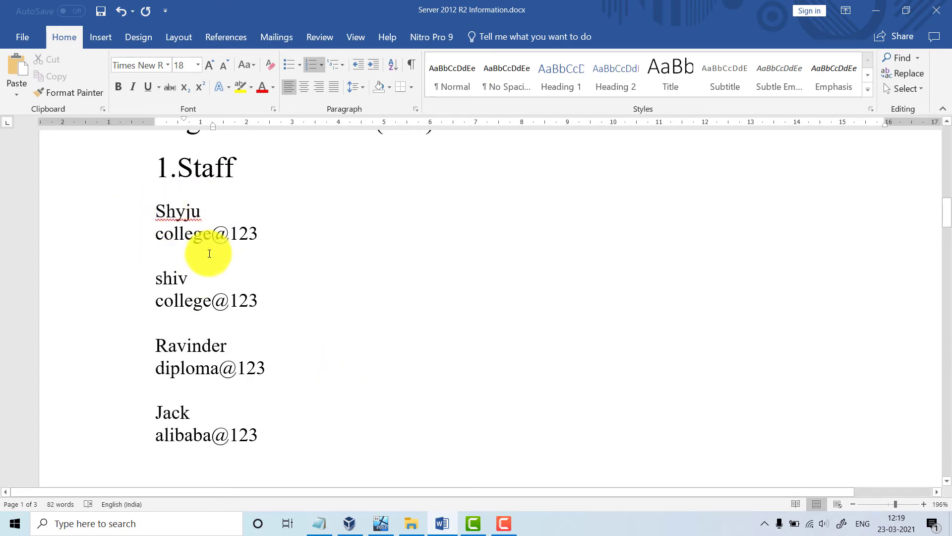
pyautogui.scroll(-6, 340, 323)
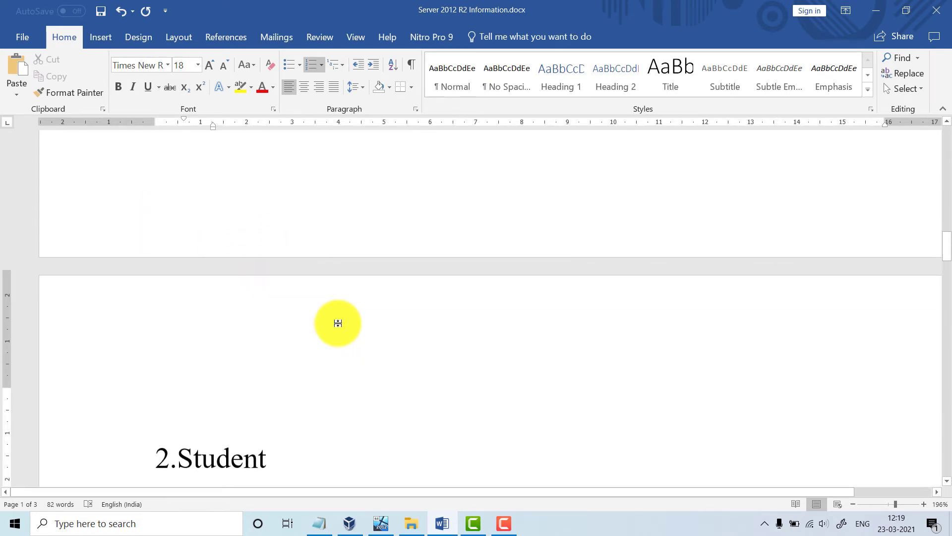
pyautogui.scroll(-3, 338, 322)
pyautogui.scroll(8, 338, 323)
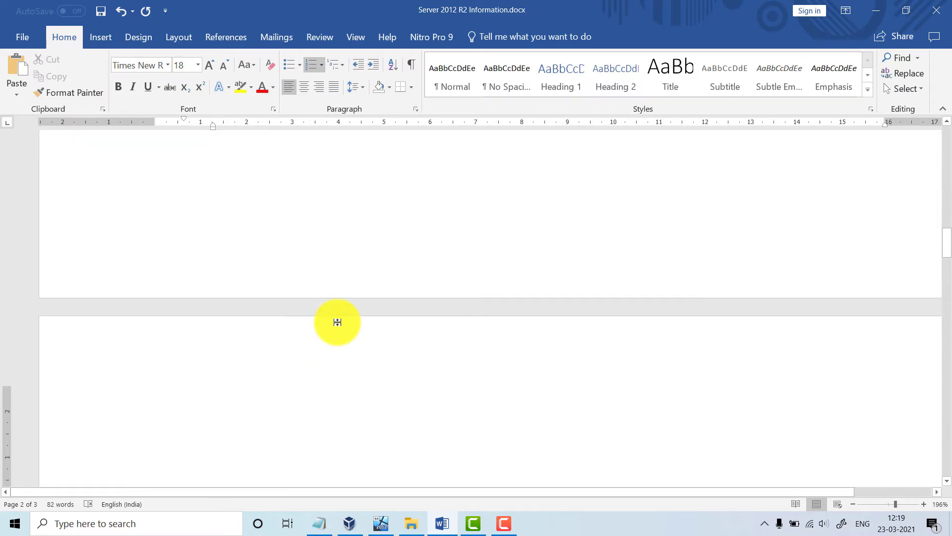
pyautogui.scroll(3, 338, 322)
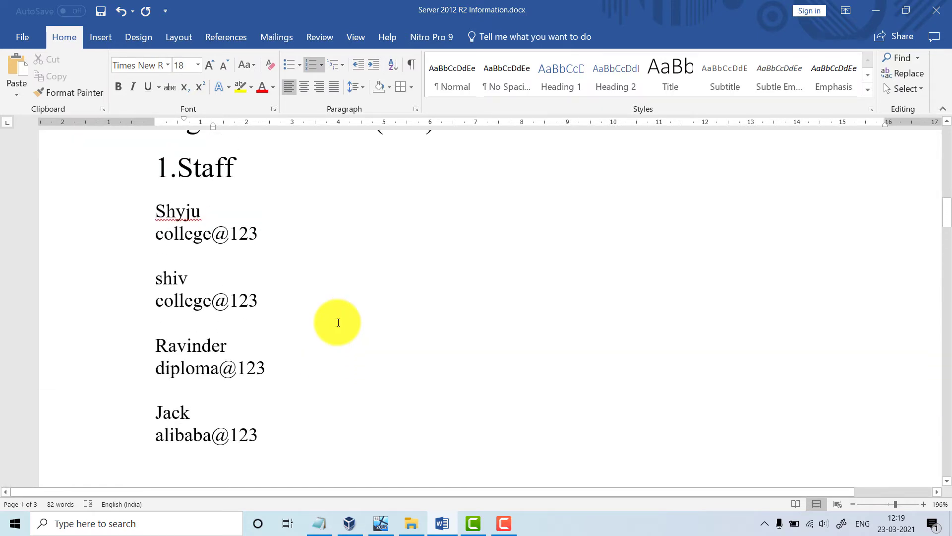
pyautogui.scroll(-8, 339, 323)
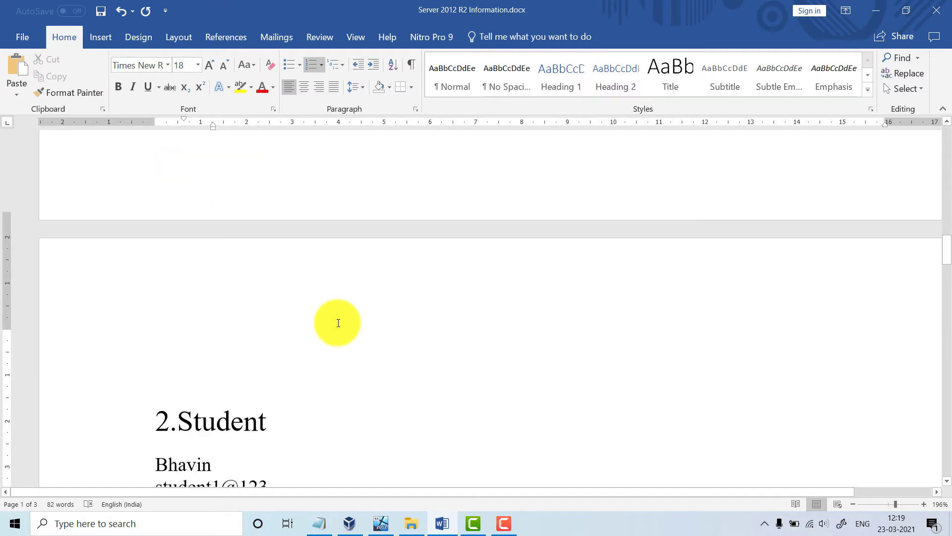
pyautogui.scroll(-5, 268, 395)
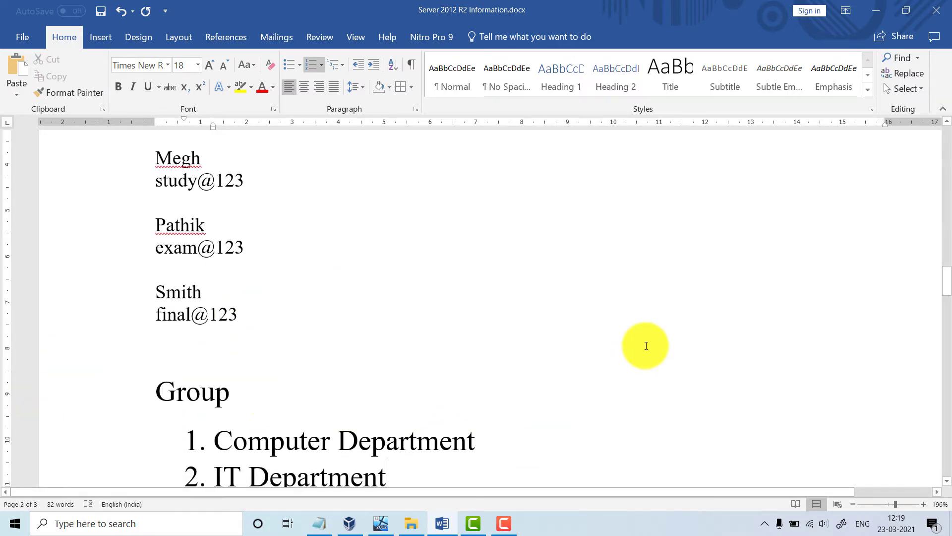
pyautogui.scroll(-3, 463, 335)
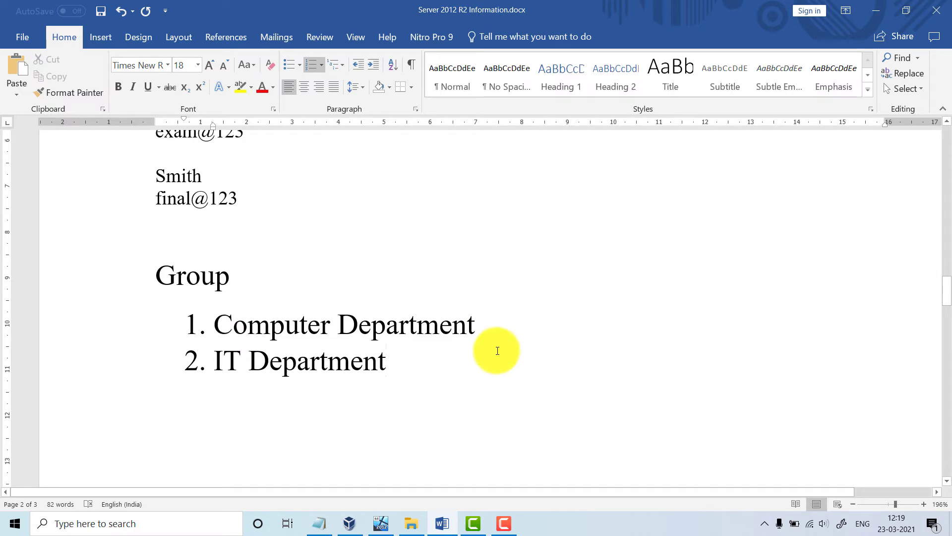
pyautogui.click(379, 528)
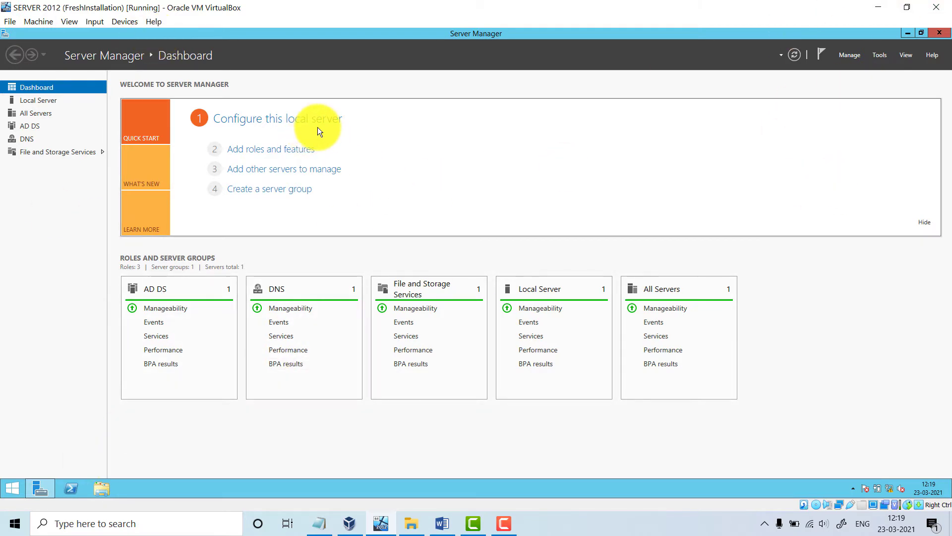
# Launch Active Directory Users and Computers from the Server Manager Tools menu
pyautogui.click(880, 55)
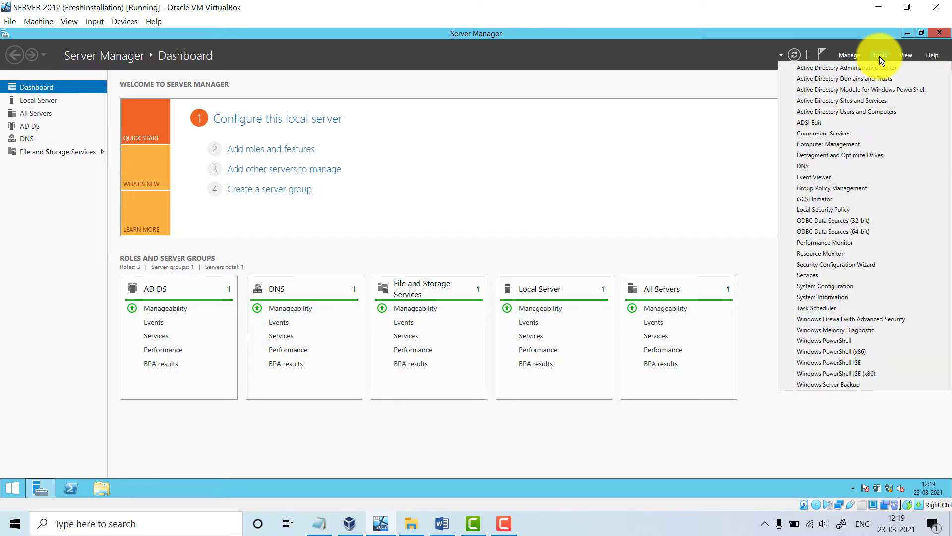
pyautogui.click(864, 112)
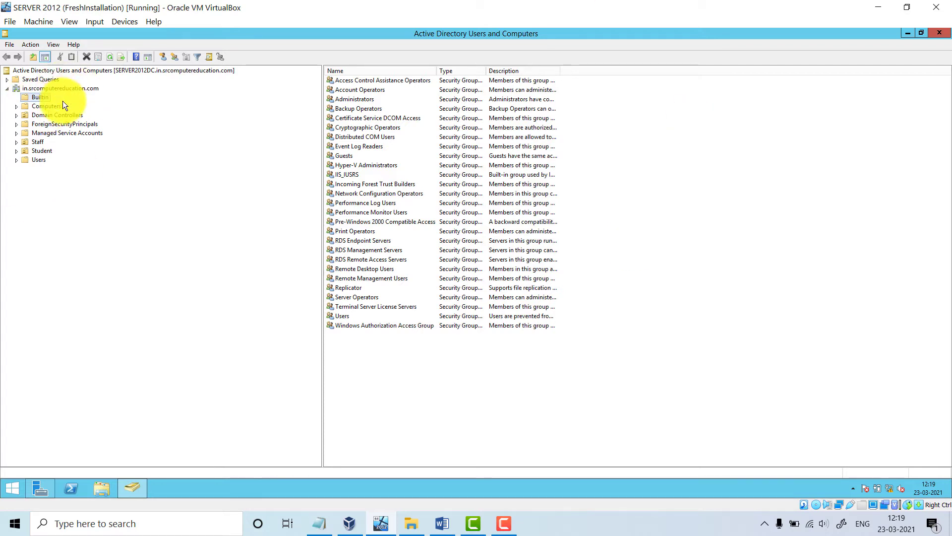
# Expand the domain tree and start a New Group at the domain root
pyautogui.click(81, 90)
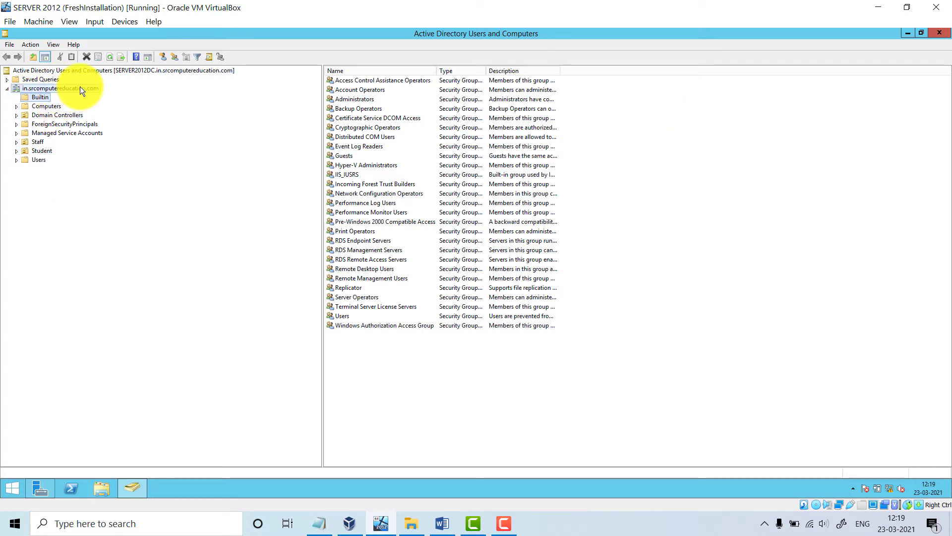
pyautogui.rightClick(79, 87)
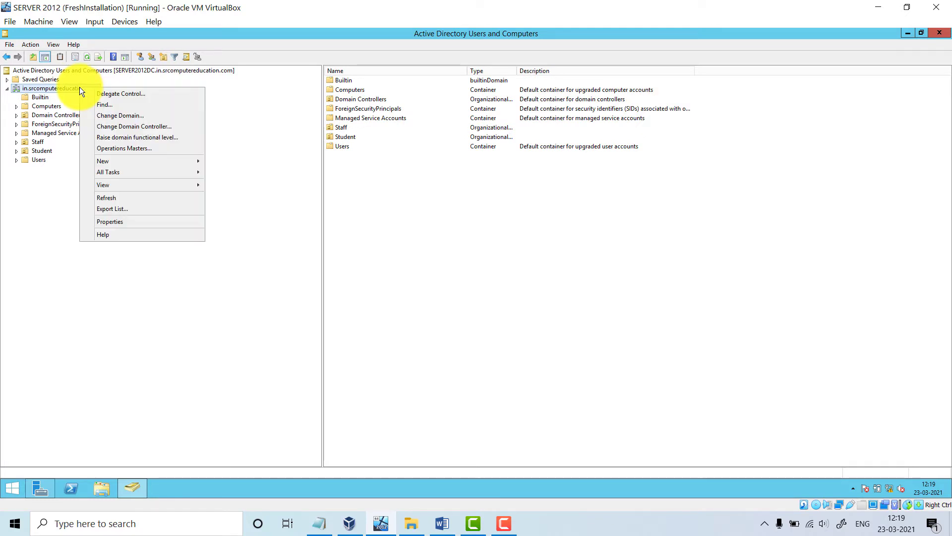
pyautogui.click(63, 85)
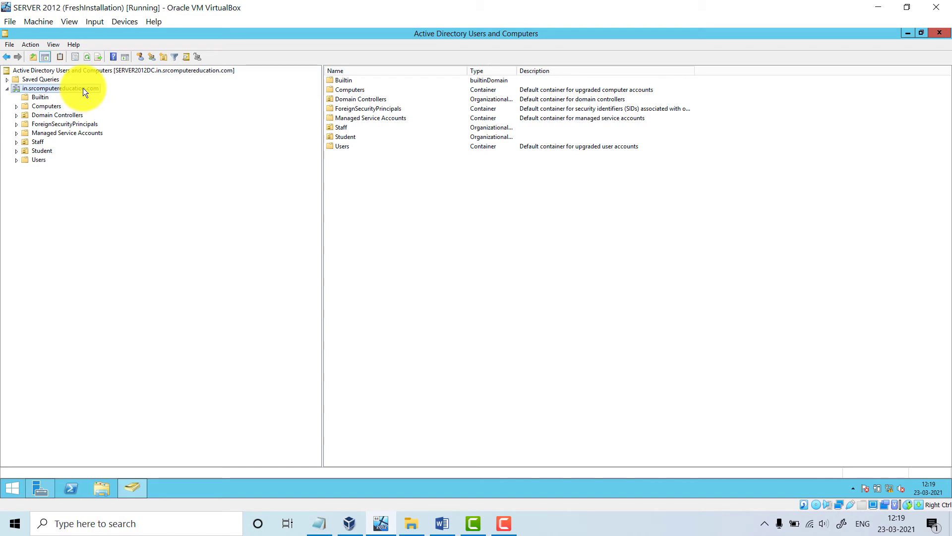
pyautogui.click(70, 23)
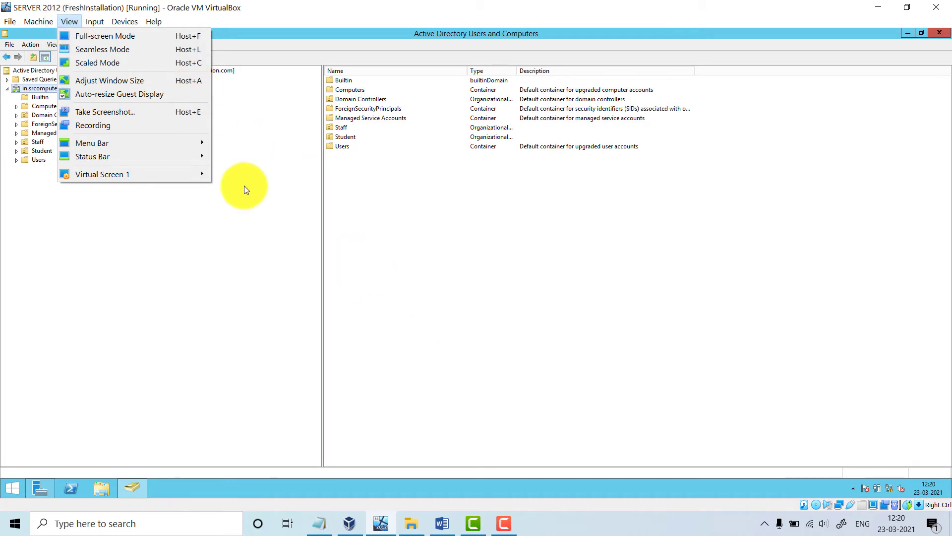
pyautogui.click(261, 279)
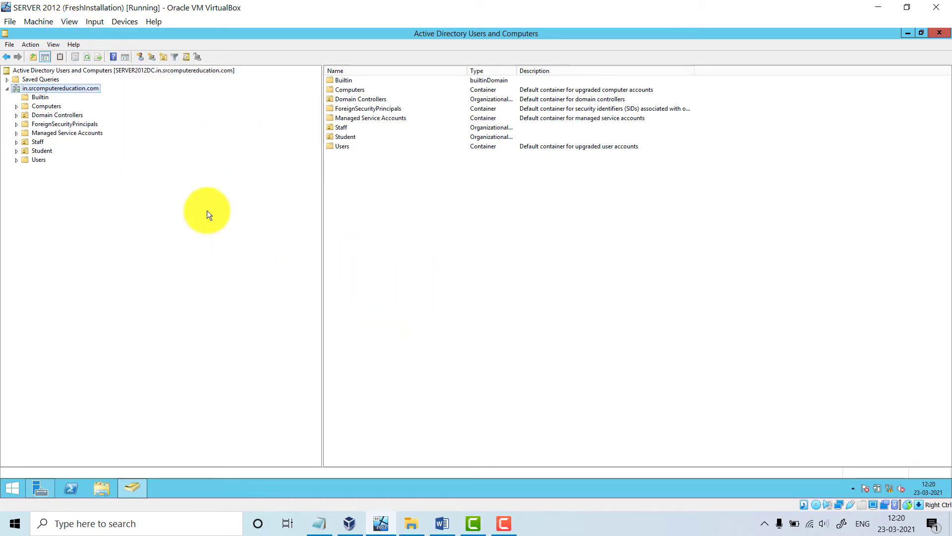
pyautogui.rightClick(96, 91)
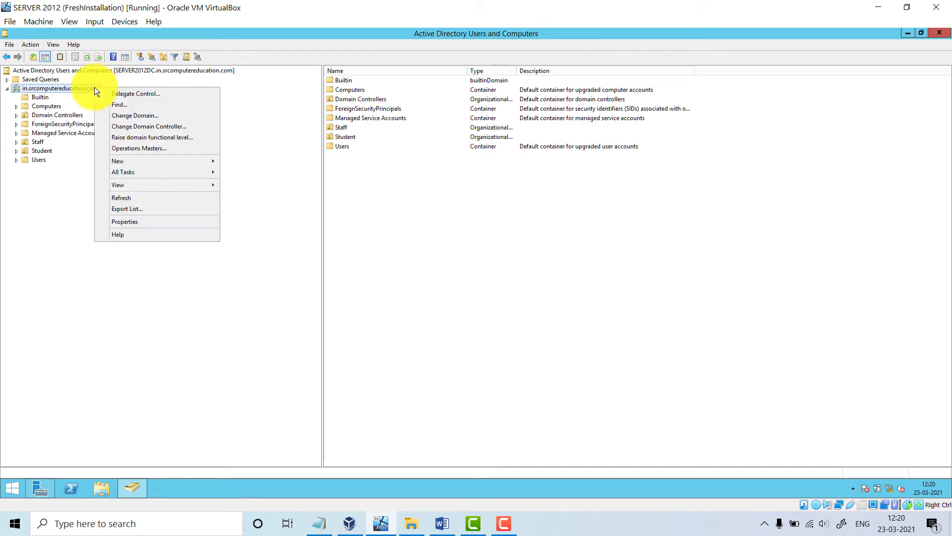
pyautogui.moveTo(142, 161)
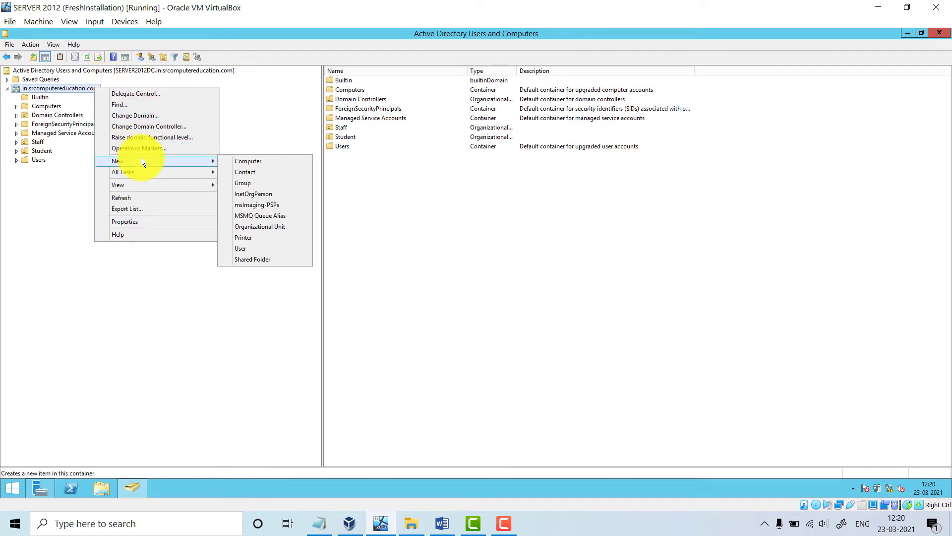
pyautogui.click(249, 183)
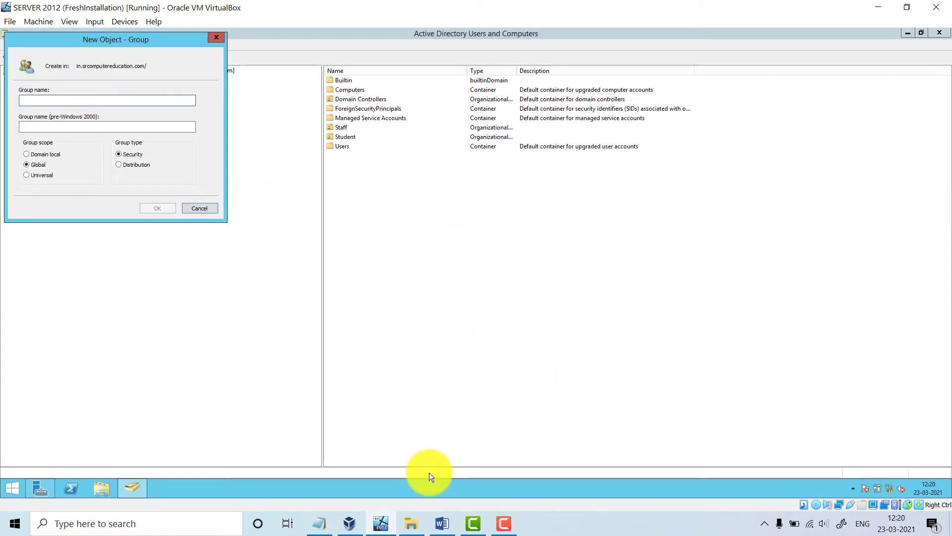
# Name the group Computer Department, checked against the Word notes, and create it as Global Security
pyautogui.click(441, 523)
pyautogui.moveTo(228, 325); pyautogui.dragTo(468, 329)
pyautogui.click(504, 522)
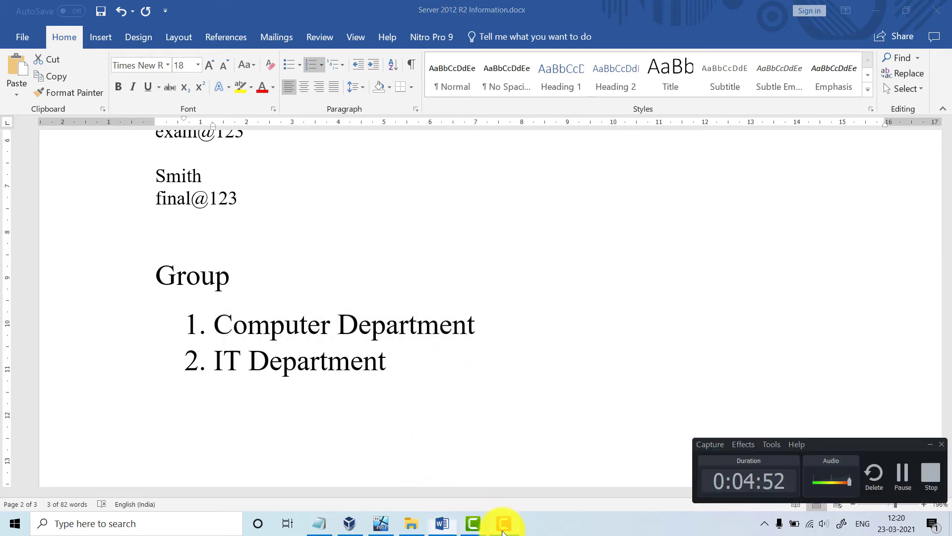
pyautogui.click(473, 523)
pyautogui.click(920, 445)
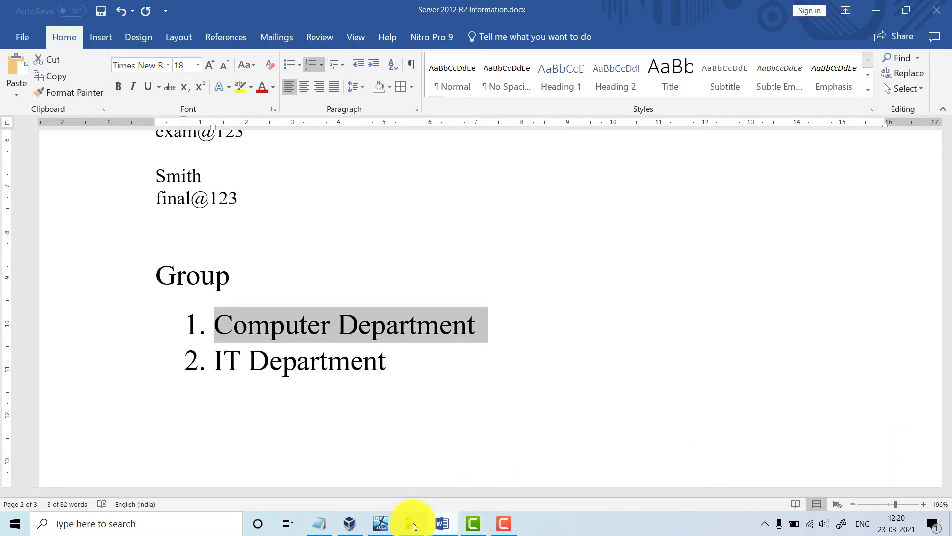
pyautogui.click(380, 525)
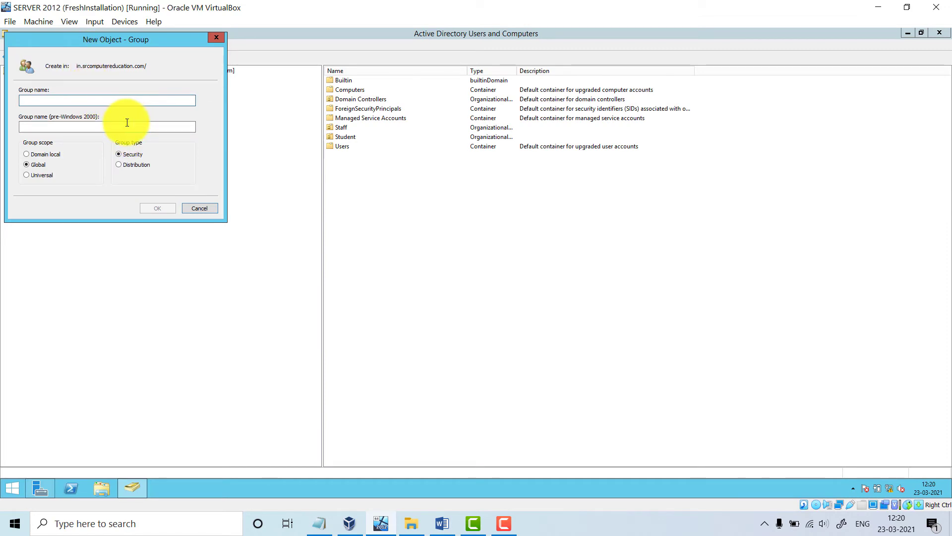
pyautogui.write('Com')
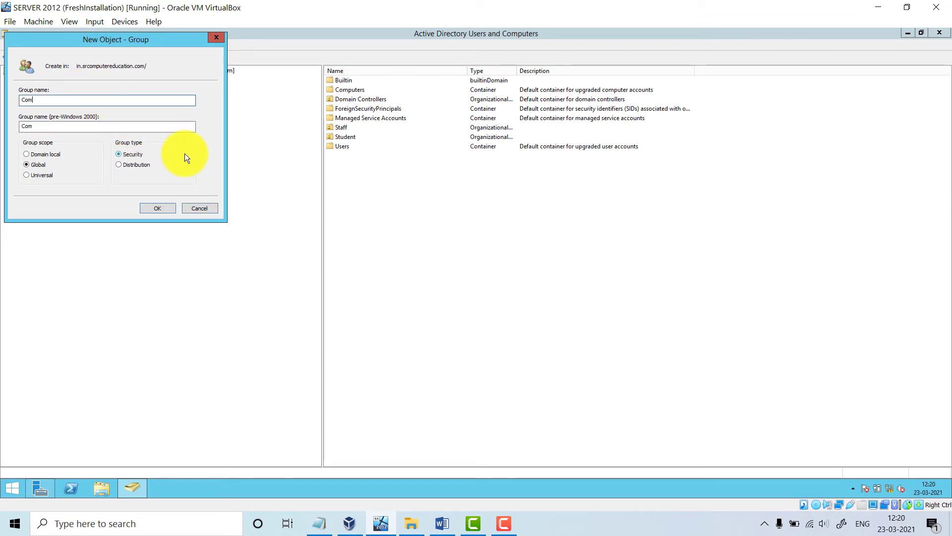
pyautogui.write('puter De')
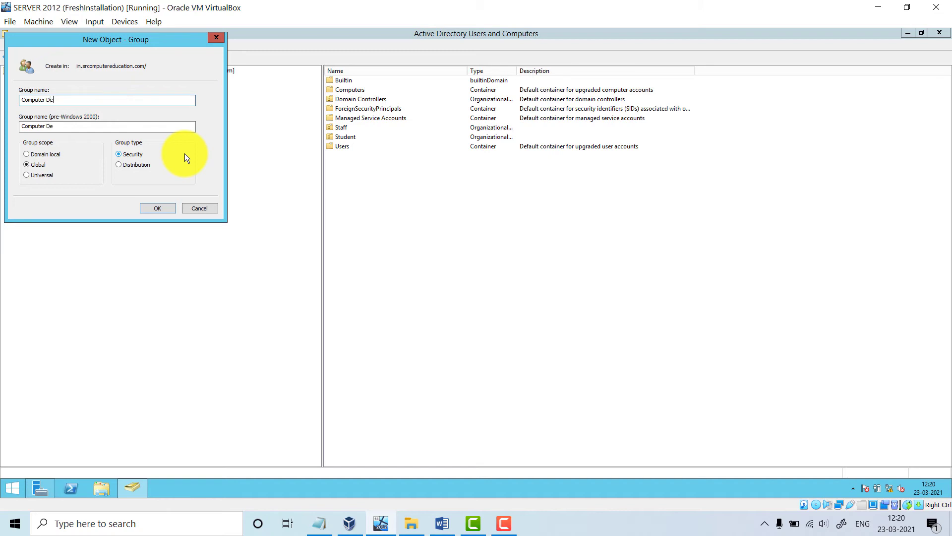
pyautogui.write('pa')
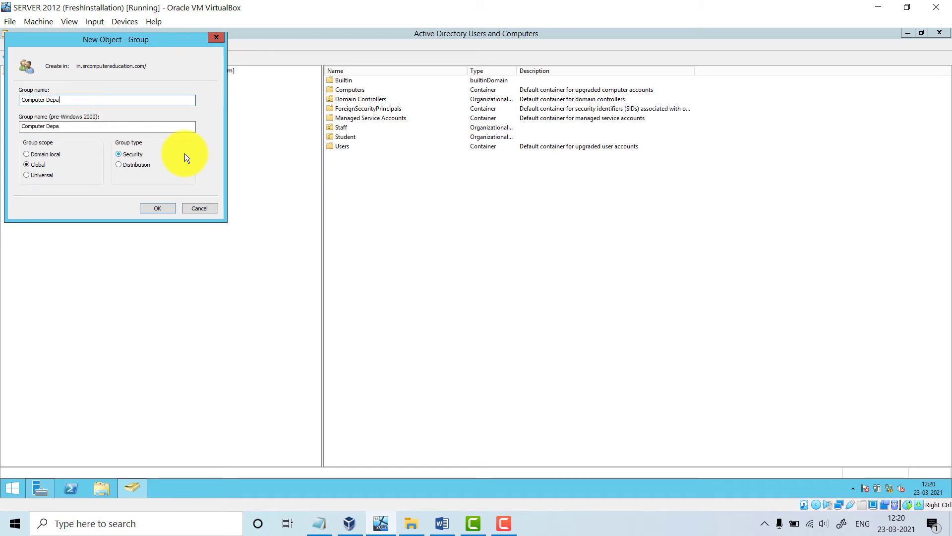
pyautogui.write('rtment')
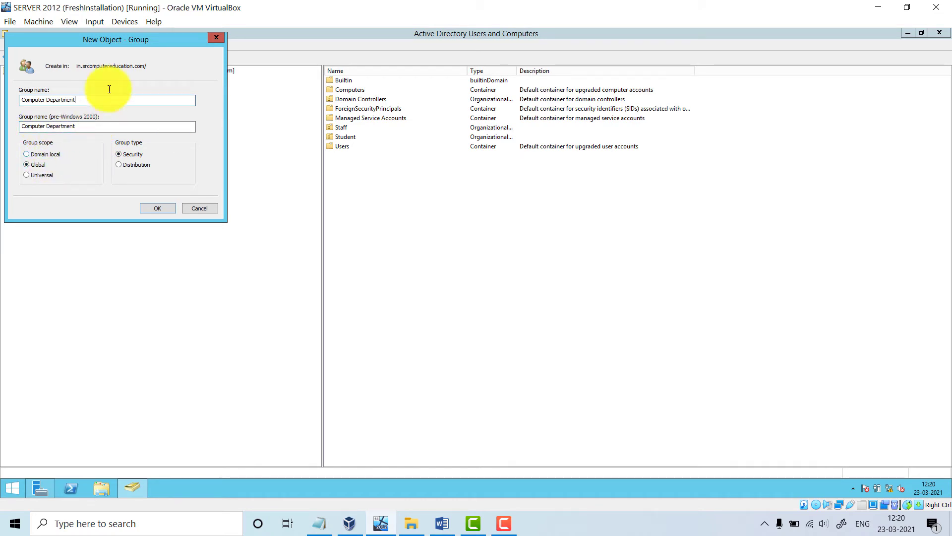
pyautogui.moveTo(157, 37); pyautogui.dragTo(343, 91)
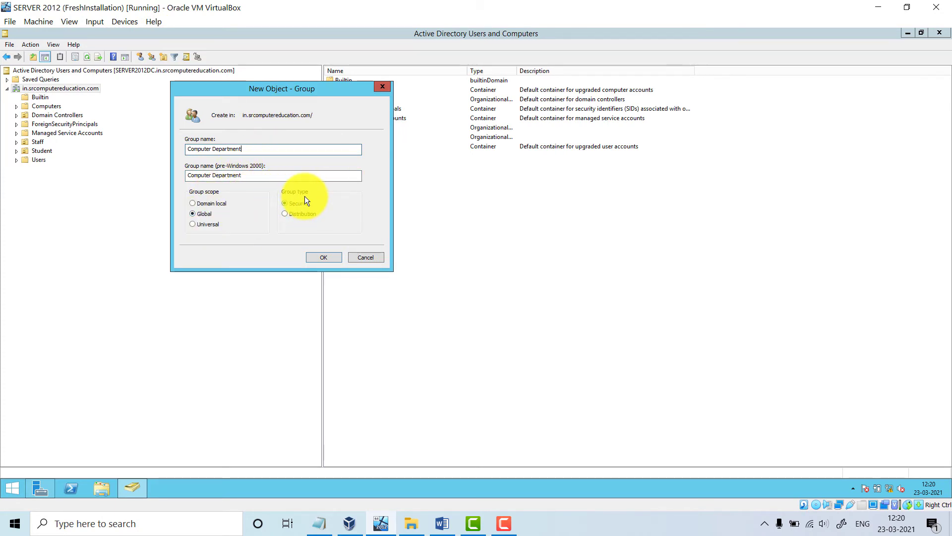
pyautogui.click(335, 257)
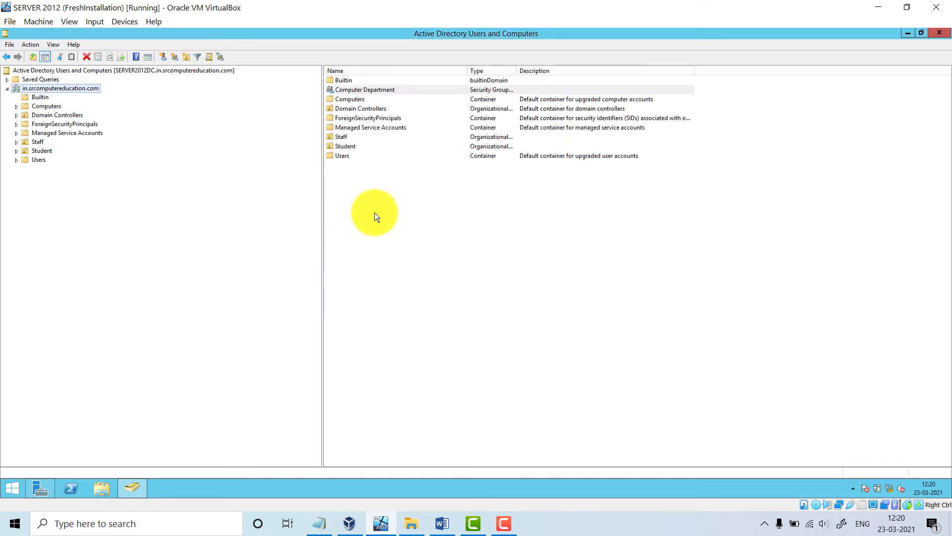
# Create a second Global Security group named IT Department at the domain root
pyautogui.rightClick(54, 86)
pyautogui.moveTo(106, 158)
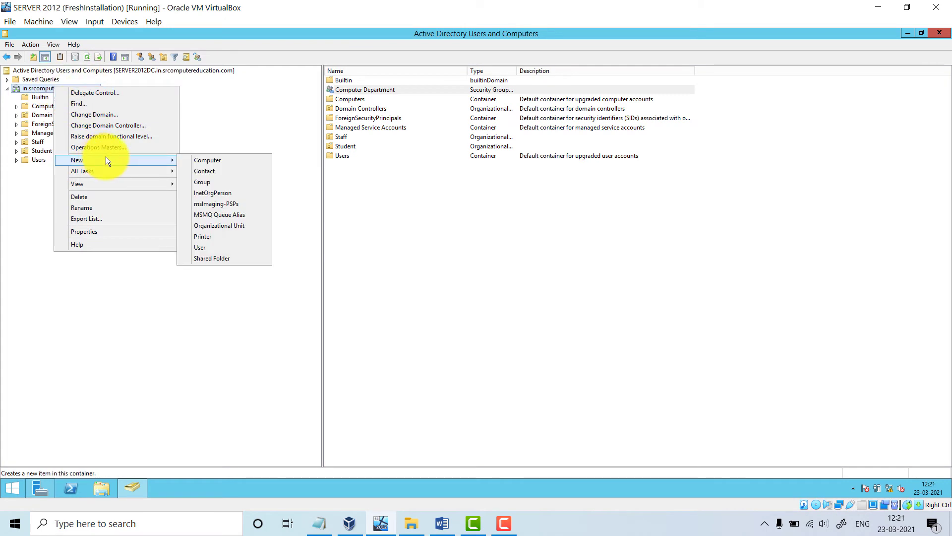
pyautogui.click(193, 183)
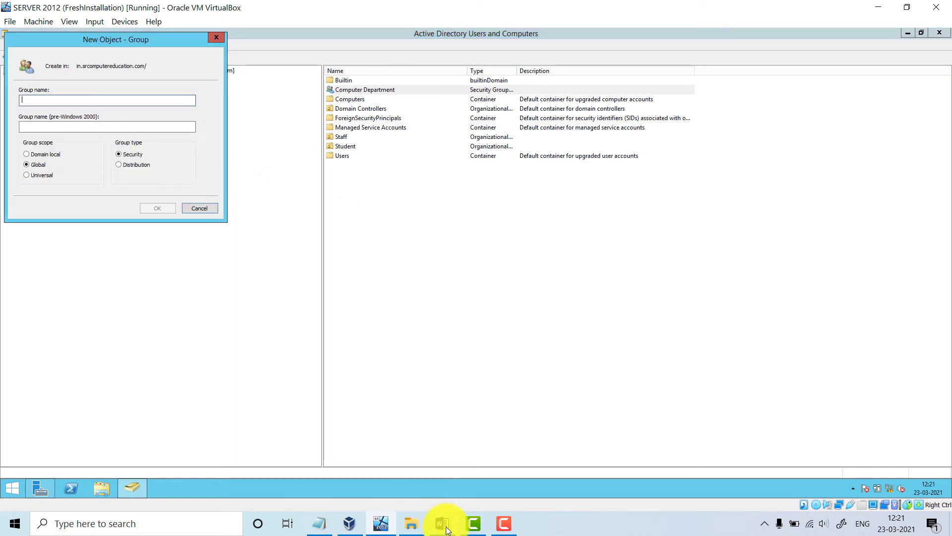
pyautogui.click(442, 523)
pyautogui.moveTo(218, 361); pyautogui.dragTo(385, 362)
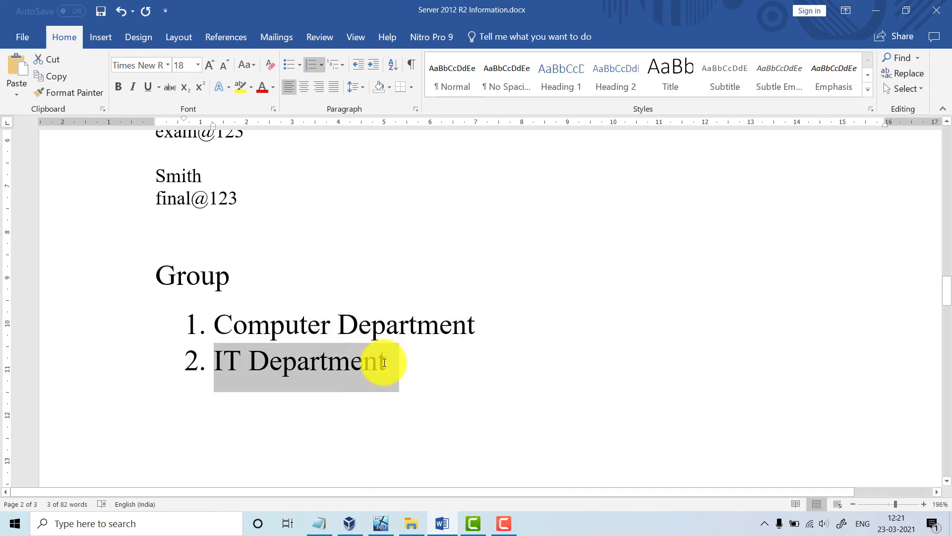
pyautogui.click(381, 523)
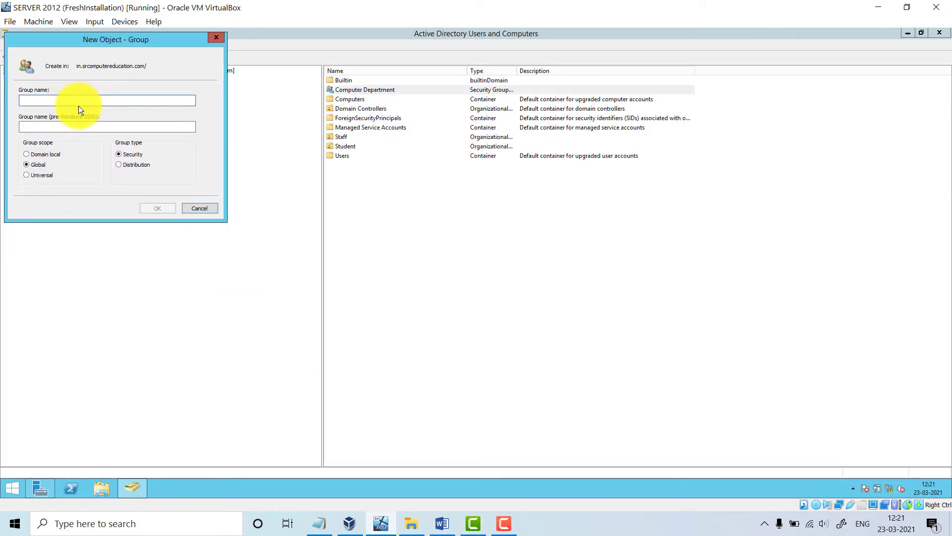
pyautogui.write('IT d')
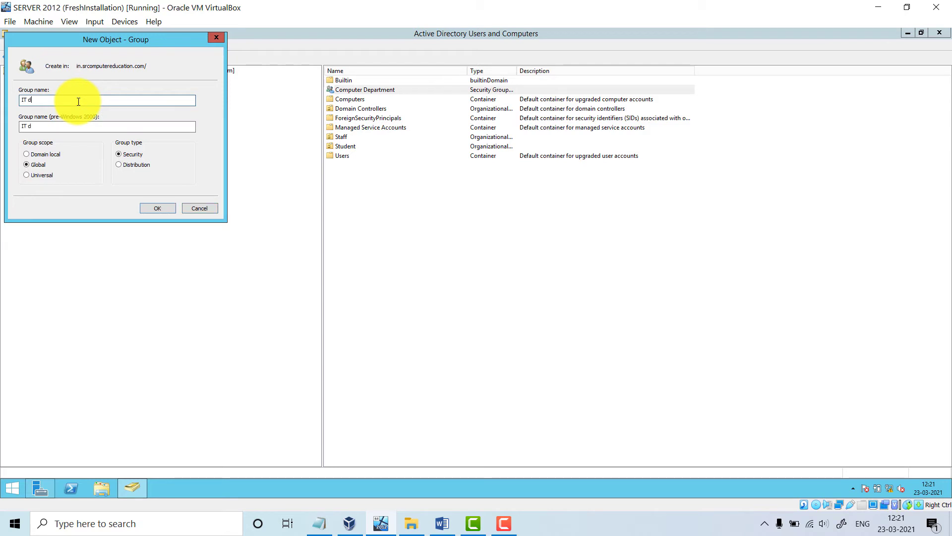
pyautogui.write('department')
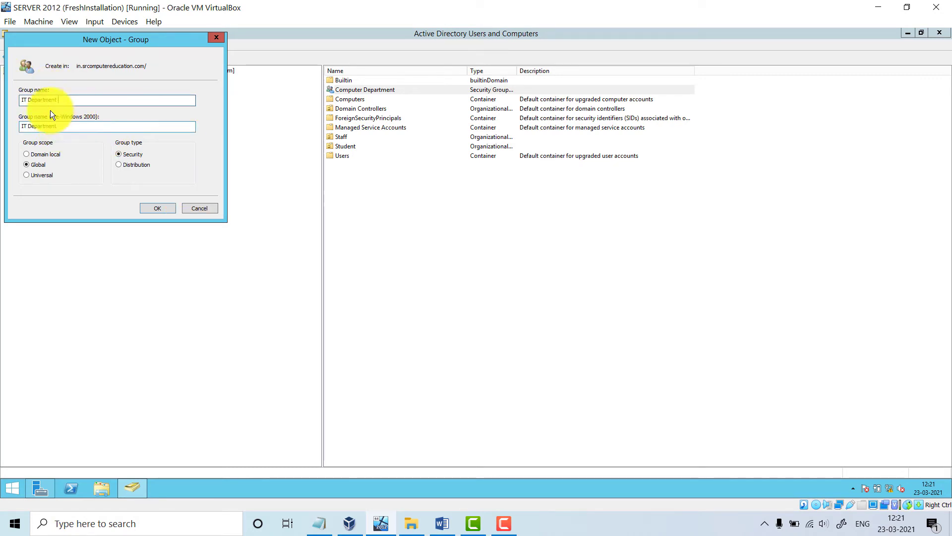
pyautogui.click(165, 210)
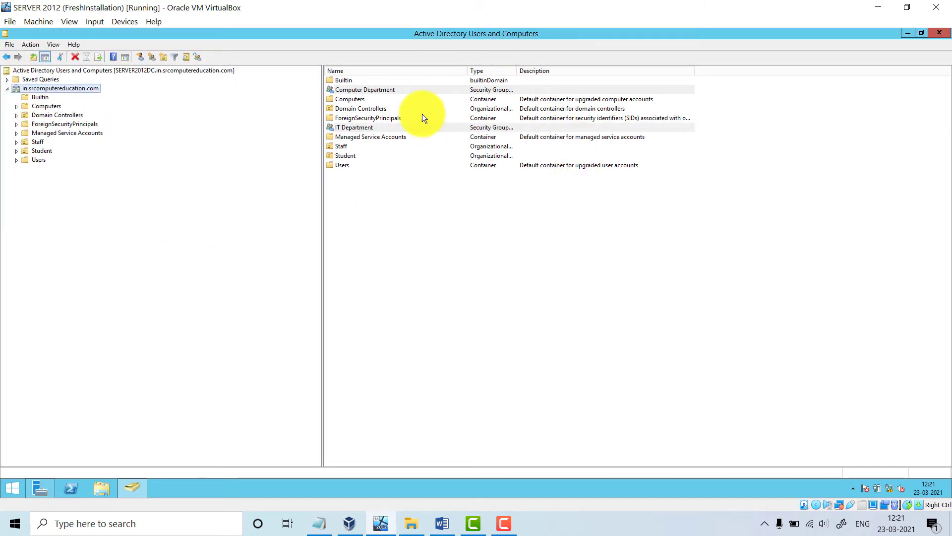
# Browse the Users, Student and Staff containers, then return to the domain root
pyautogui.click(373, 91)
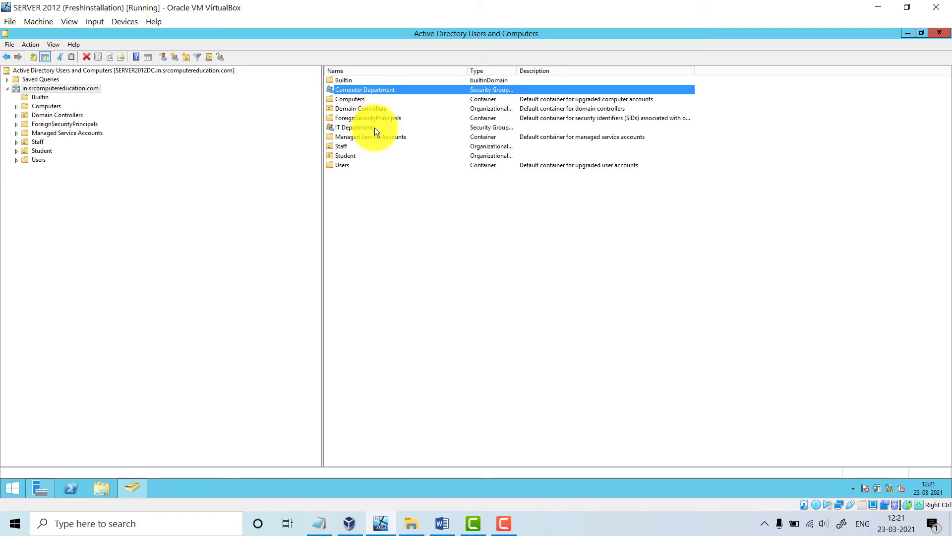
pyautogui.click(375, 127)
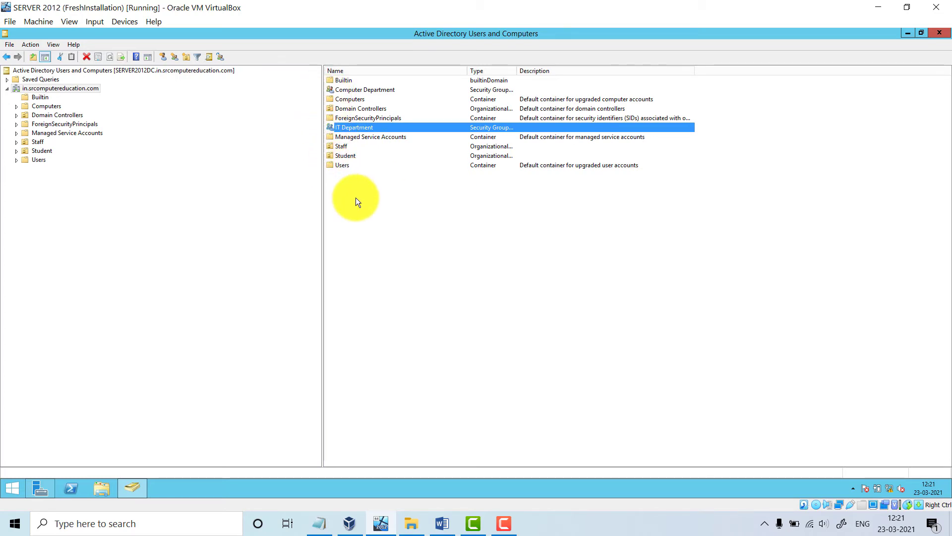
pyautogui.doubleClick(348, 168)
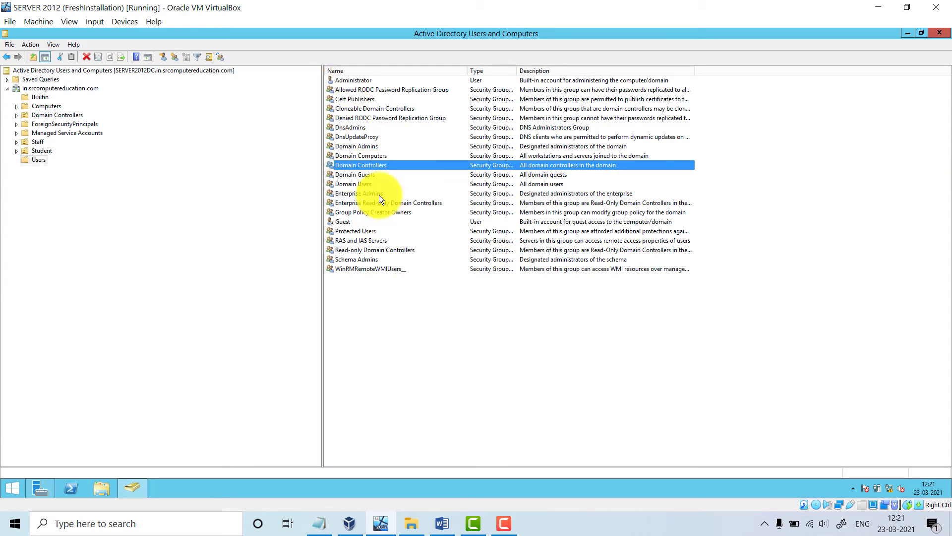
pyautogui.click(39, 150)
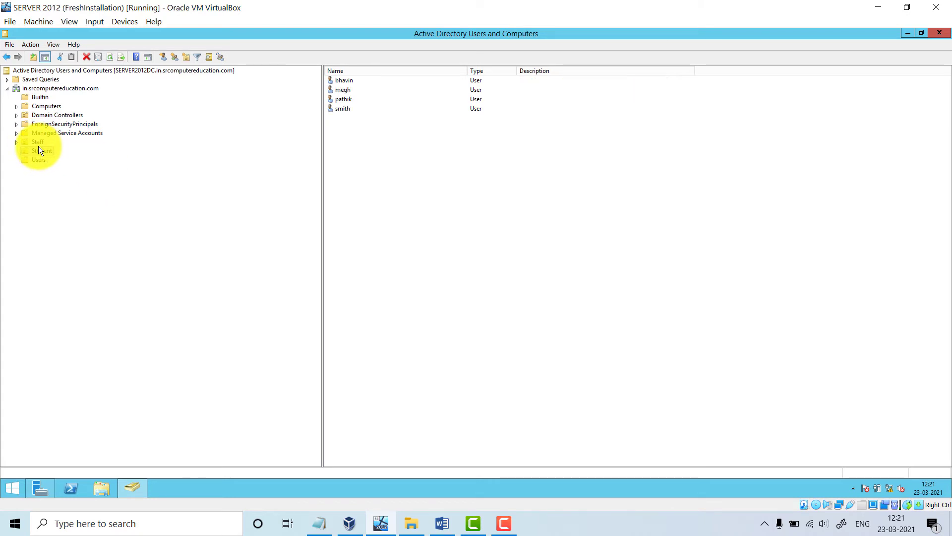
pyautogui.click(38, 141)
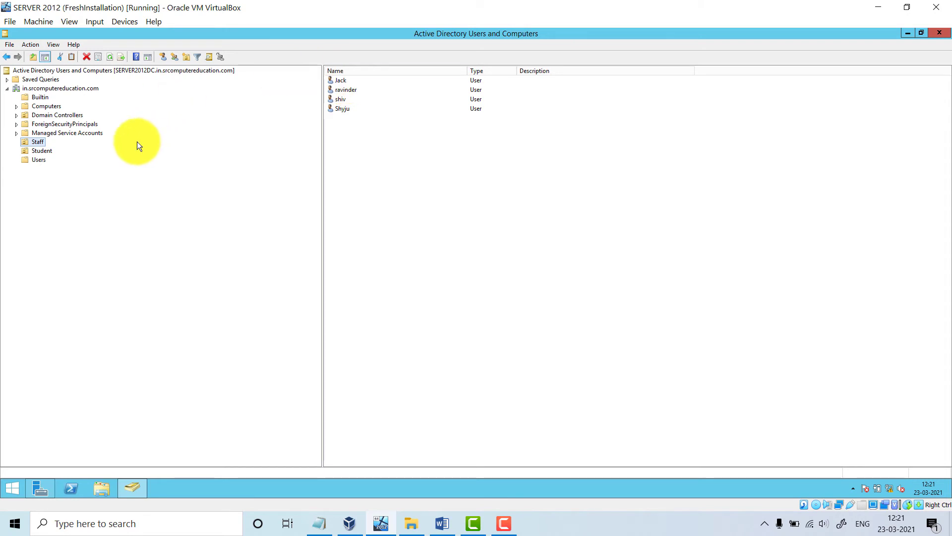
pyautogui.click(59, 88)
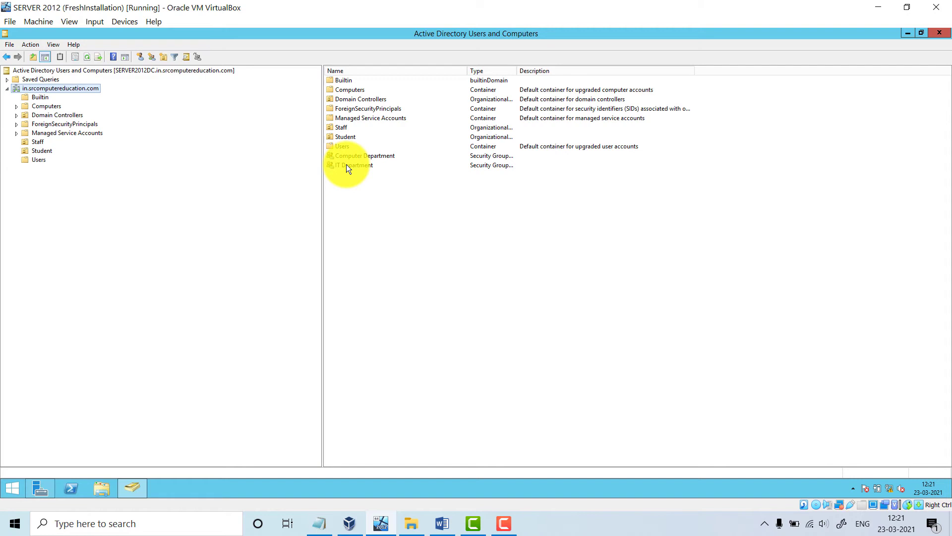
# Widen the Type column so both groups read Security Group - Global, then check the user notes
pyautogui.click(338, 127)
pyautogui.click(344, 138)
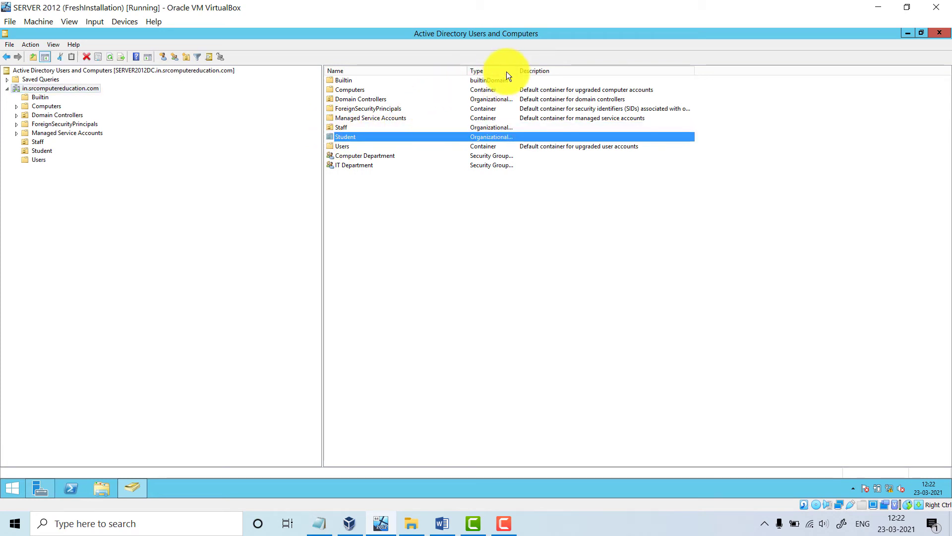
pyautogui.moveTo(516, 71); pyautogui.dragTo(631, 73)
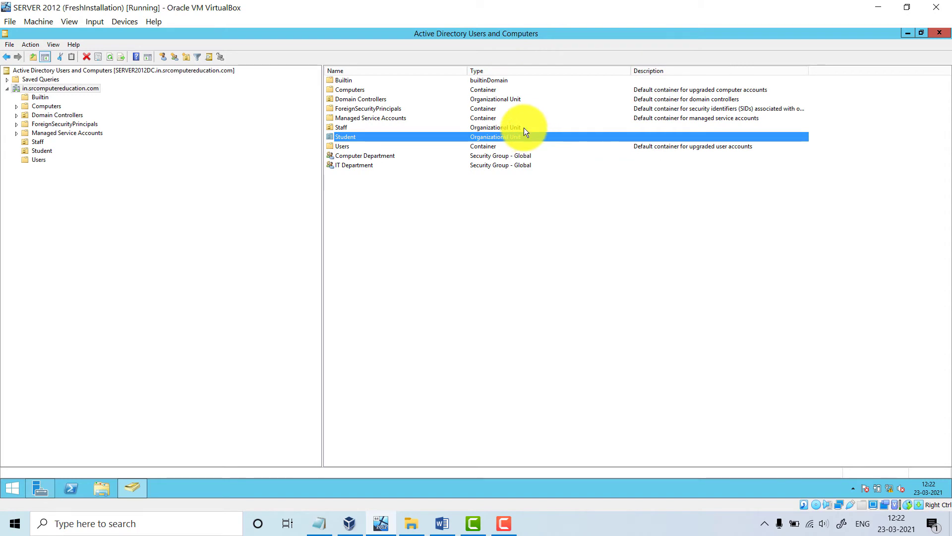
pyautogui.click(523, 127)
pyautogui.click(511, 136)
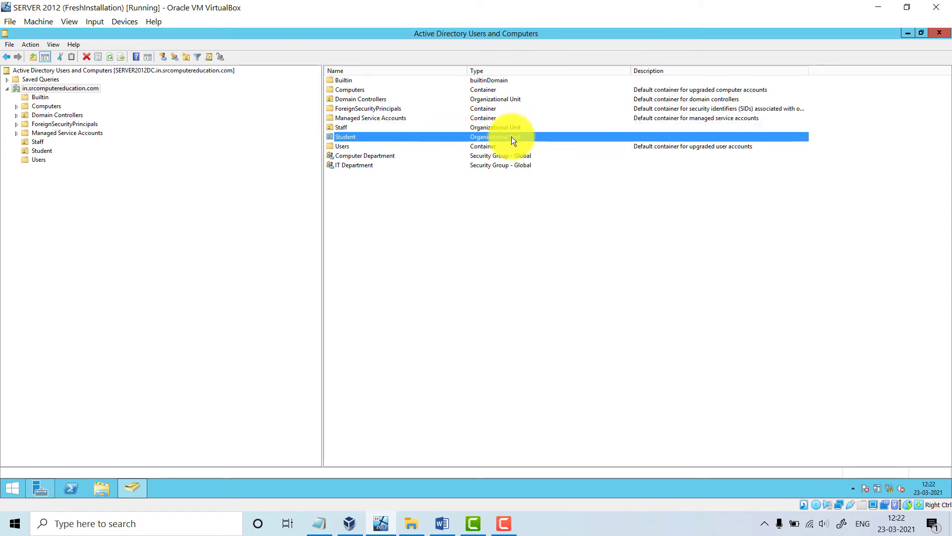
pyautogui.click(372, 156)
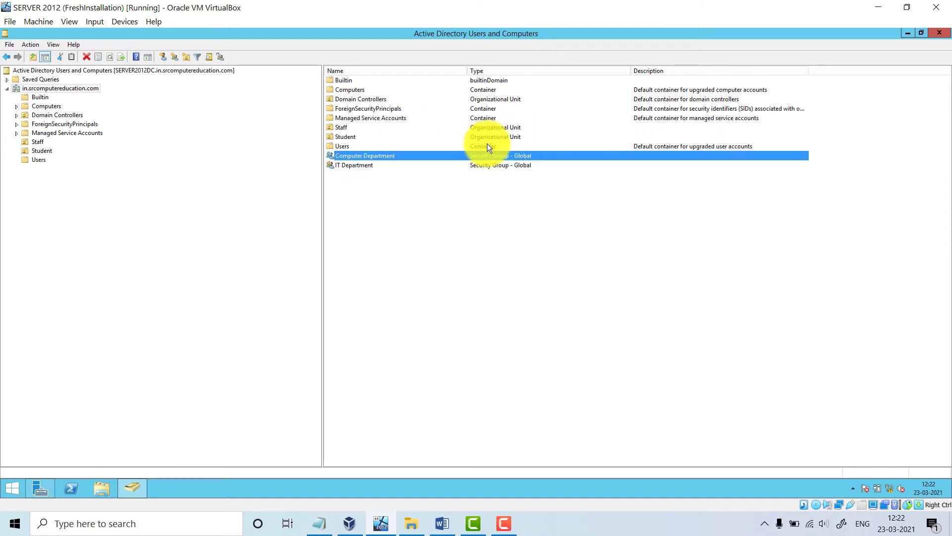
pyautogui.click(496, 167)
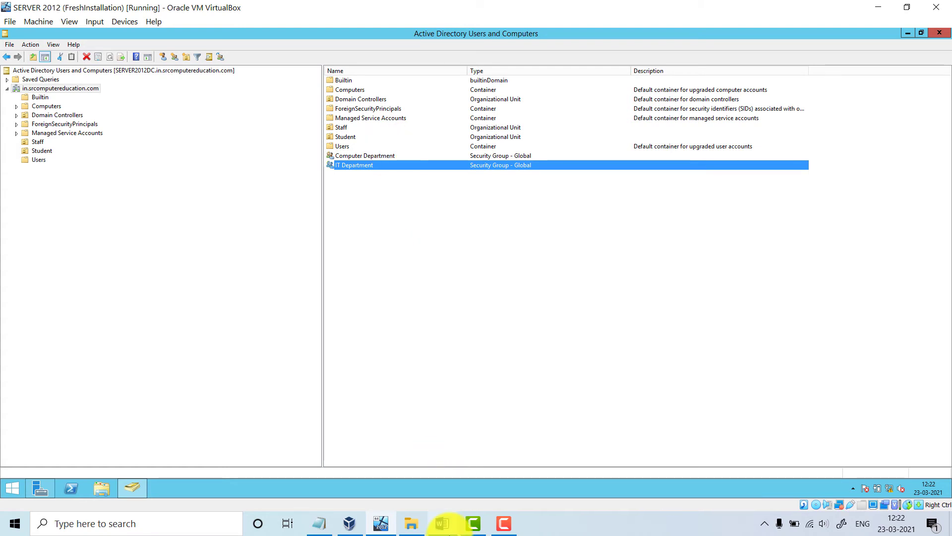
pyautogui.click(442, 523)
pyautogui.scroll(5, 285, 273)
pyautogui.scroll(10, 289, 271)
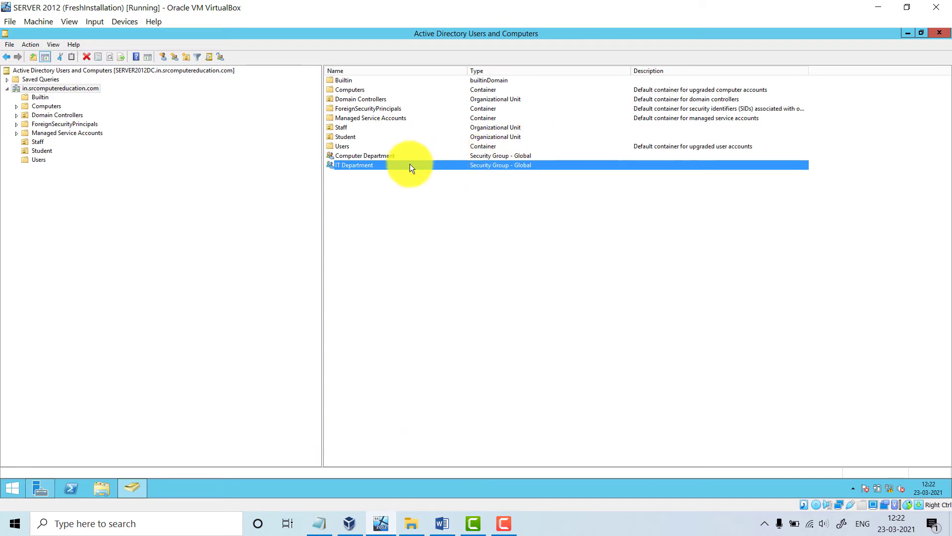
# Add the first Staff user to Computer Department through Properties > Members > Add
pyautogui.click(391, 156)
pyautogui.rightClick(391, 156)
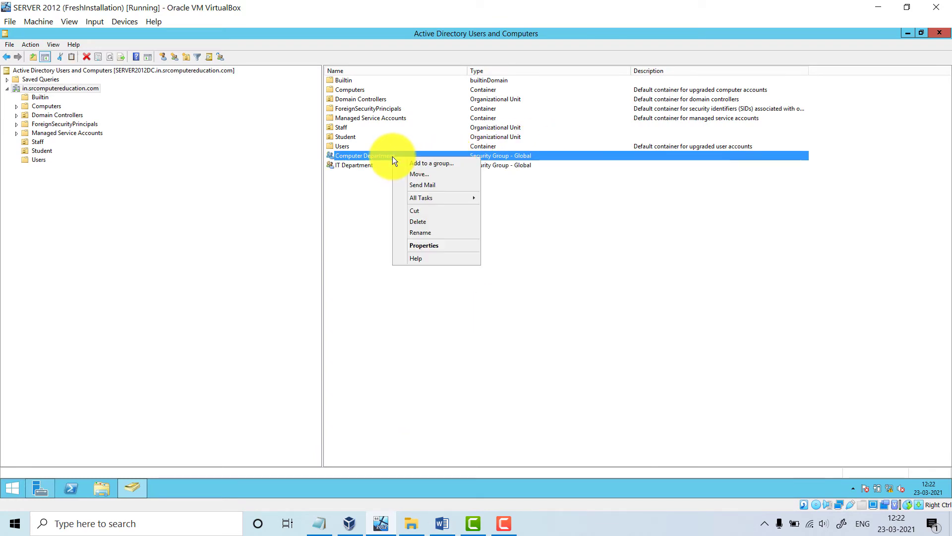
pyautogui.click(448, 246)
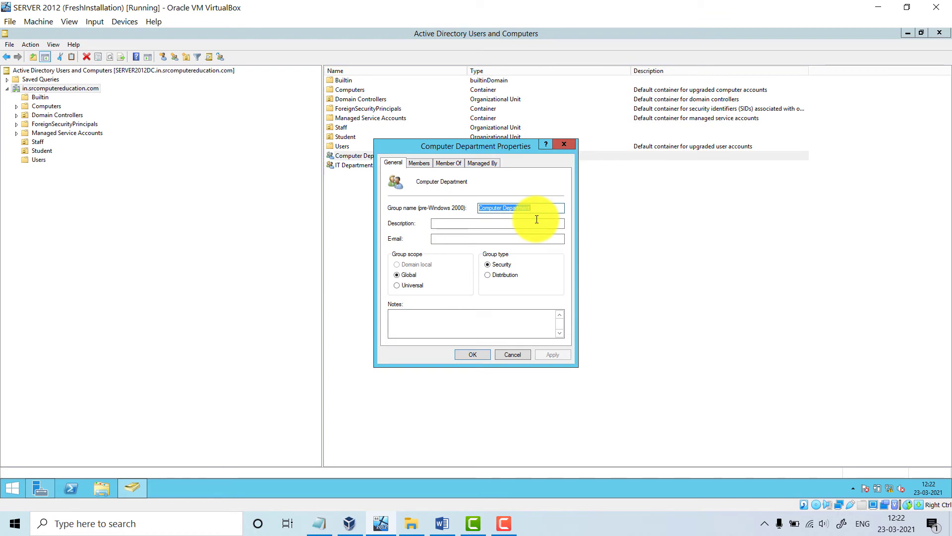
pyautogui.click(419, 164)
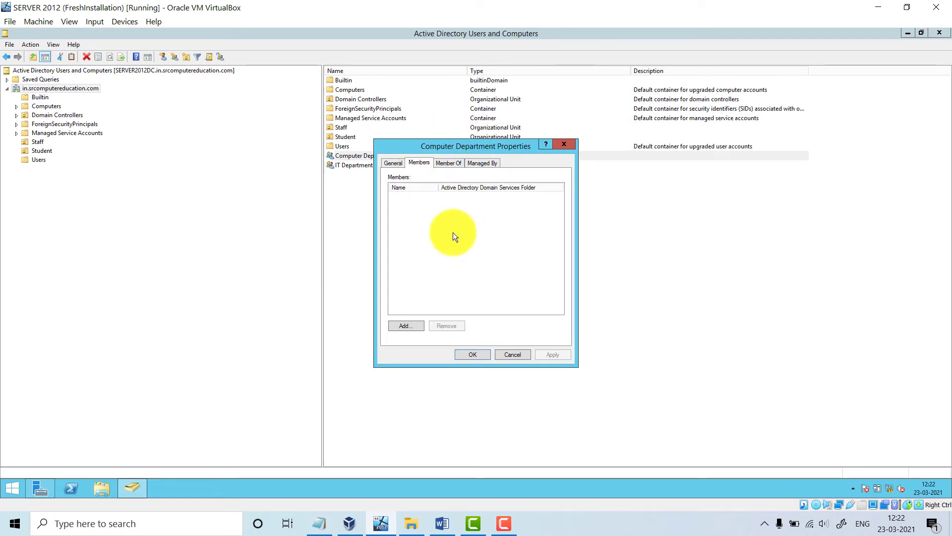
pyautogui.click(410, 326)
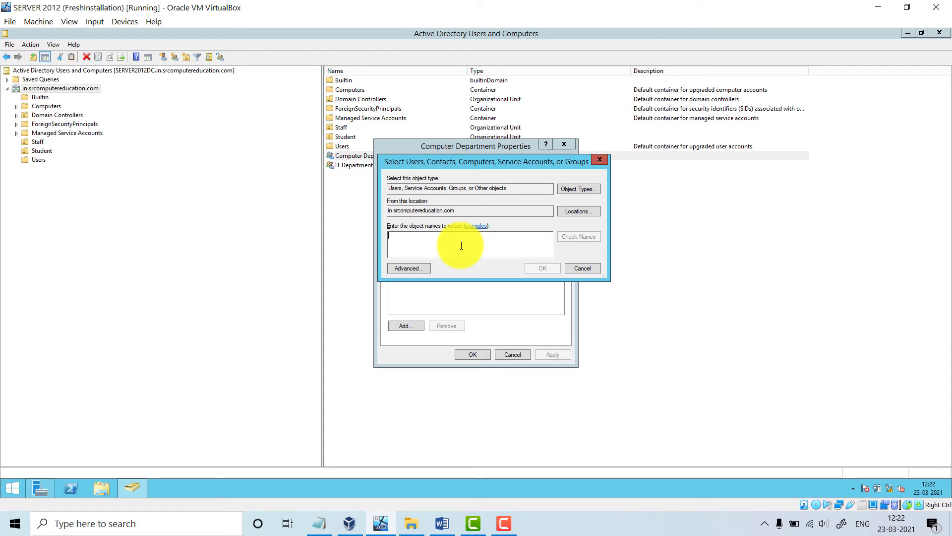
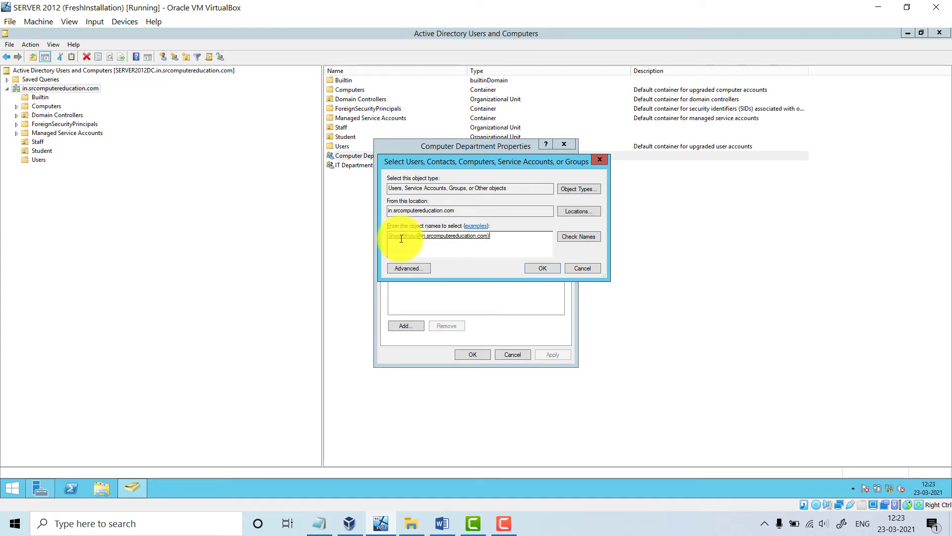
pyautogui.click(544, 269)
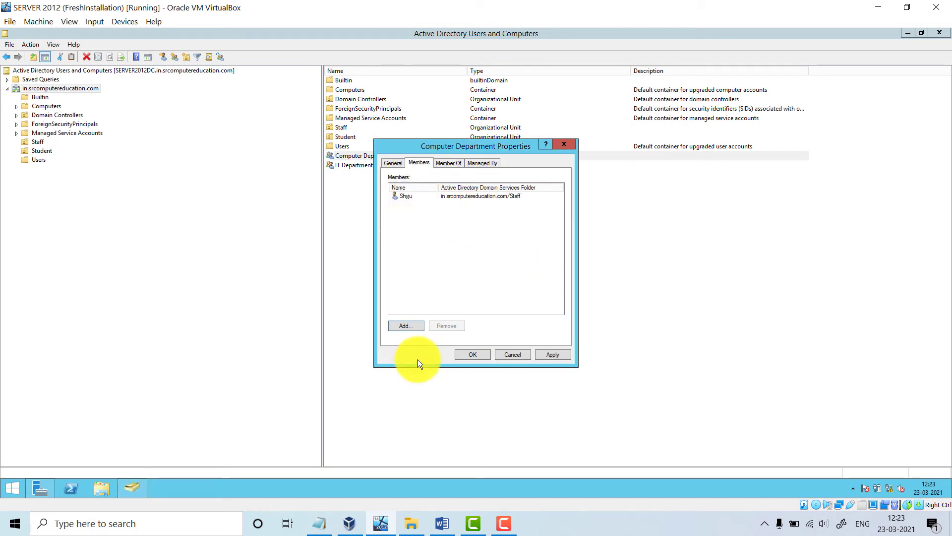
pyautogui.click(415, 331)
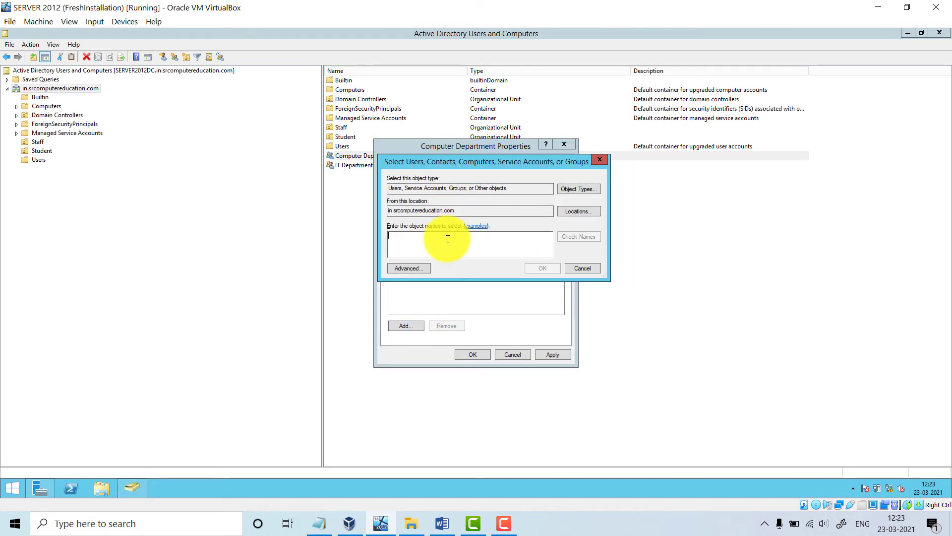
# Resolve and add a second Staff user to Computer Department, then apply and close
pyautogui.write('j')
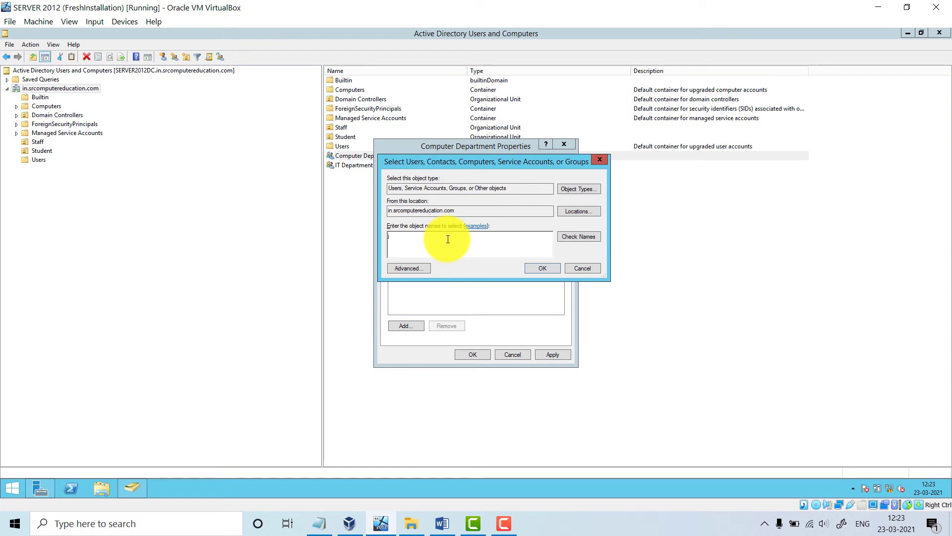
pyautogui.click(588, 236)
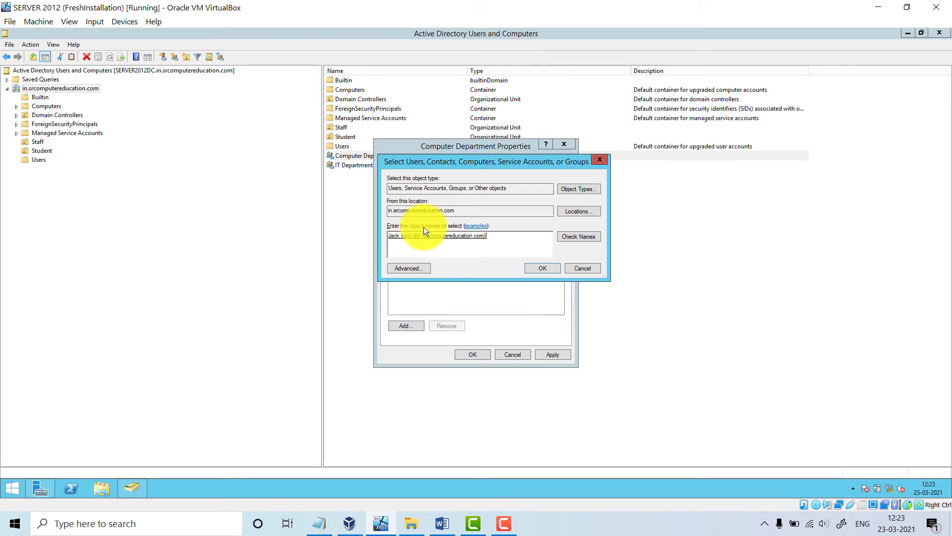
pyautogui.moveTo(486, 237); pyautogui.dragTo(395, 237)
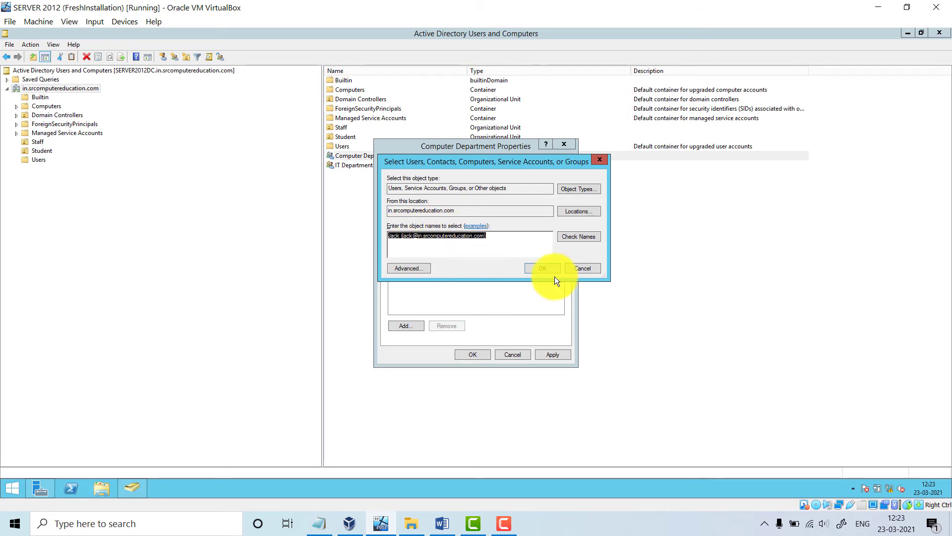
pyautogui.click(543, 268)
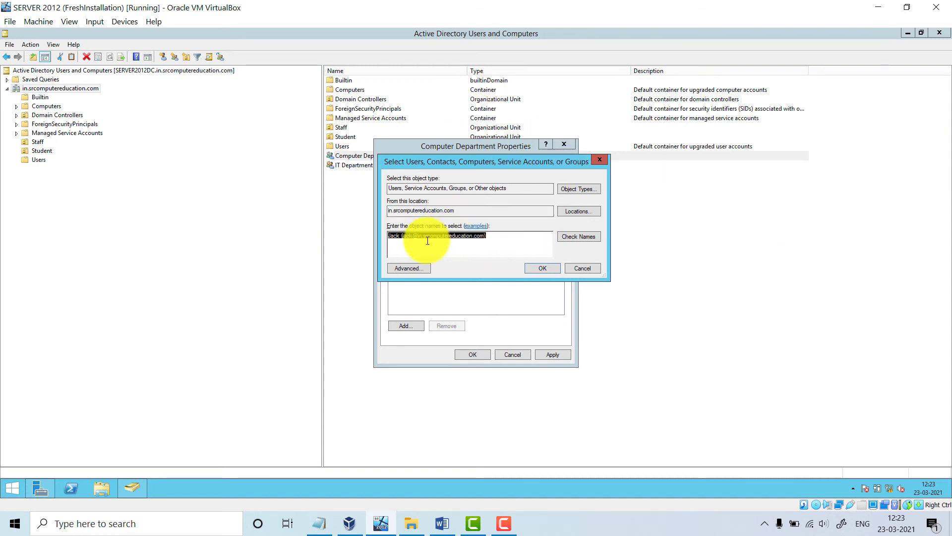
pyautogui.click(540, 268)
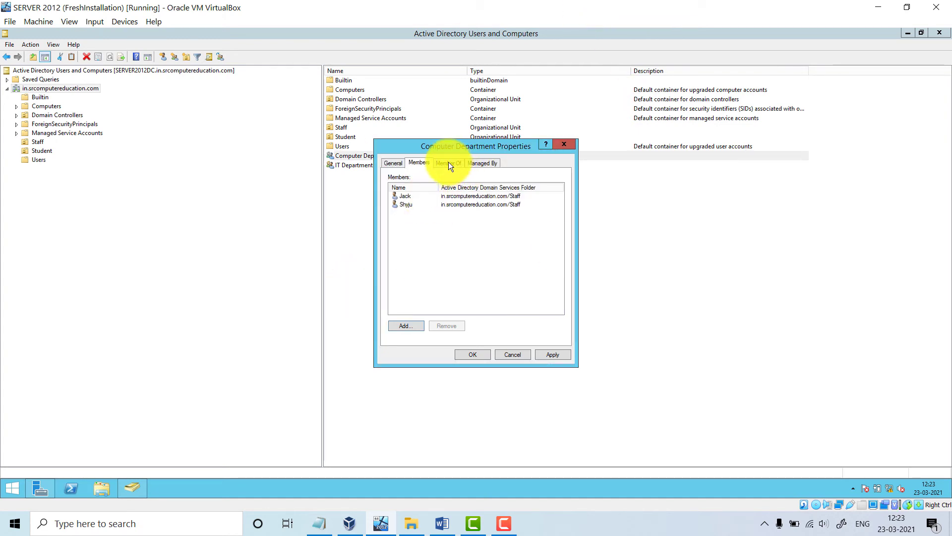
pyautogui.moveTo(466, 143); pyautogui.dragTo(554, 154)
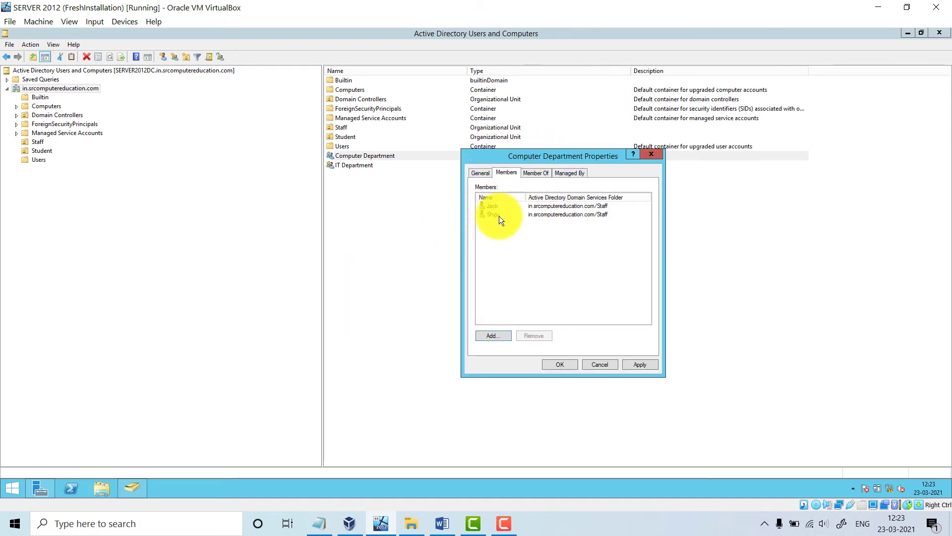
pyautogui.click(640, 364)
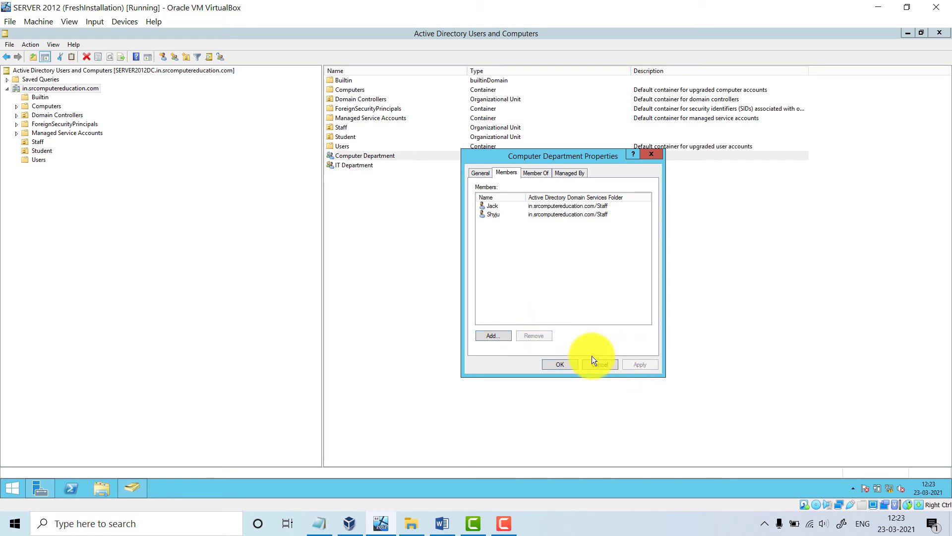
pyautogui.click(573, 367)
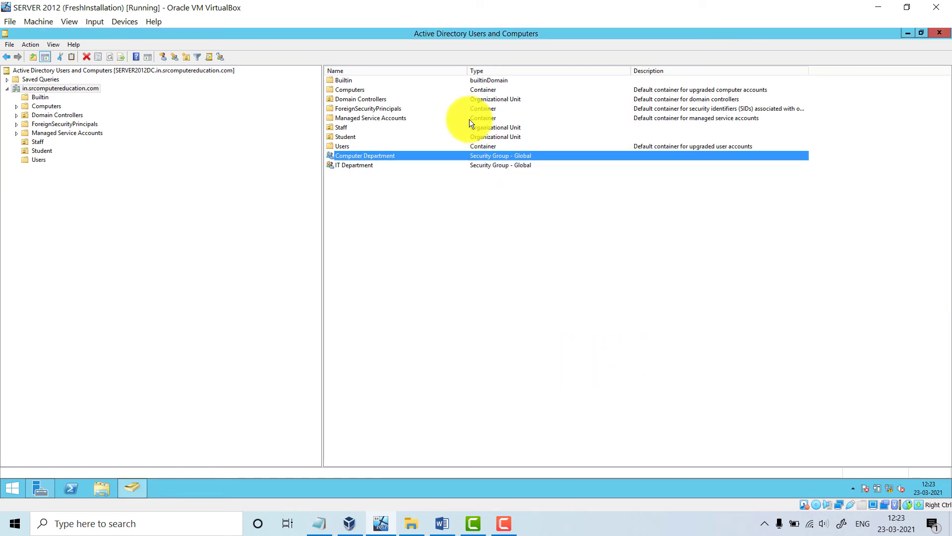
# Reopen Computer Department's properties to confirm both members are listed
pyautogui.rightClick(396, 157)
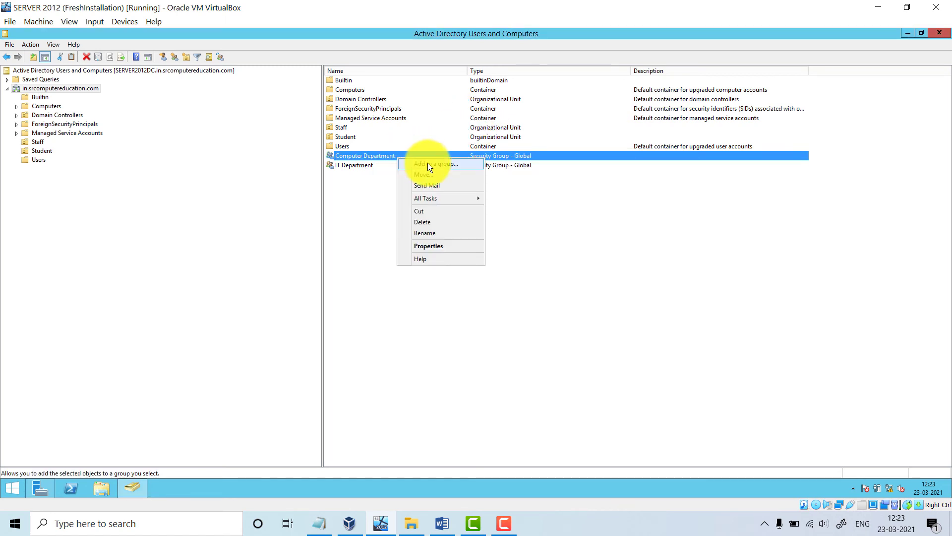
pyautogui.click(431, 246)
pyautogui.click(502, 173)
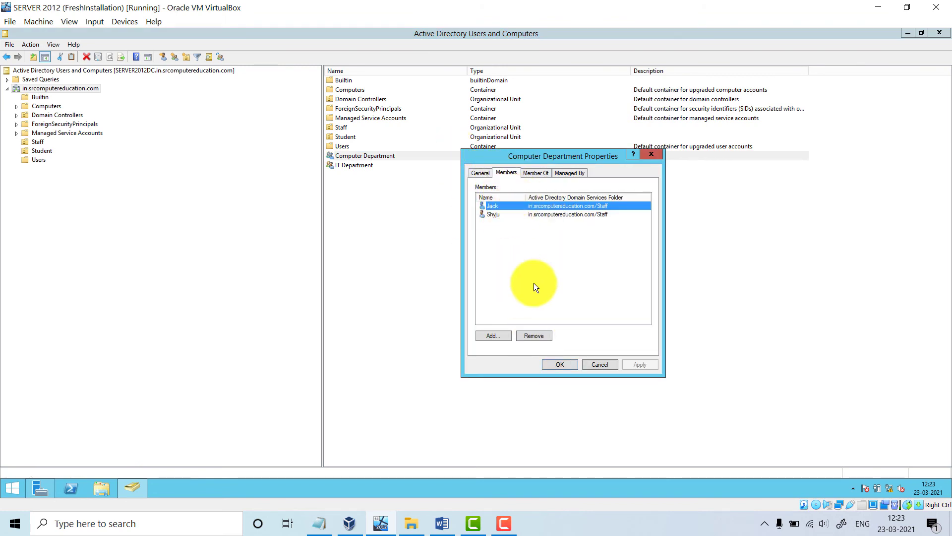
pyautogui.click(559, 364)
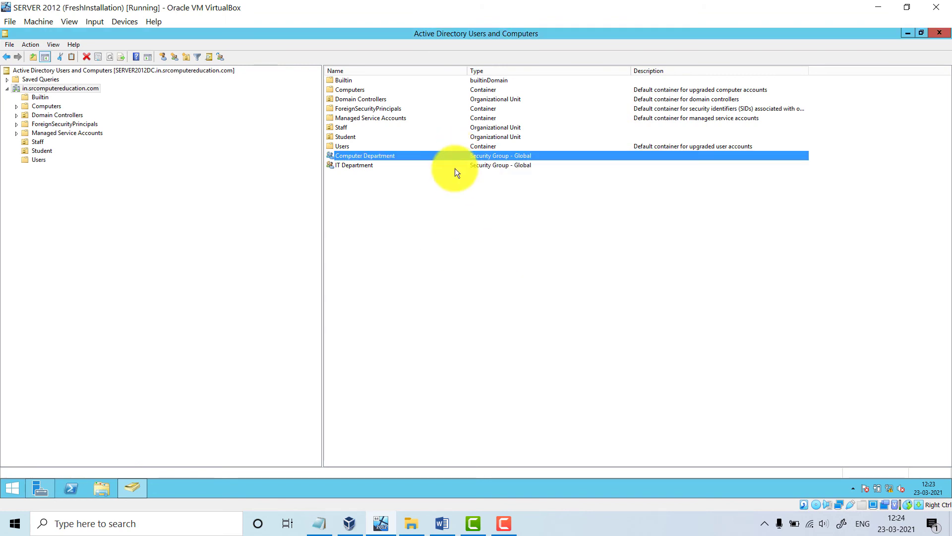
# Add the first Staff user to IT Department's Members list using Check Names
pyautogui.rightClick(362, 166)
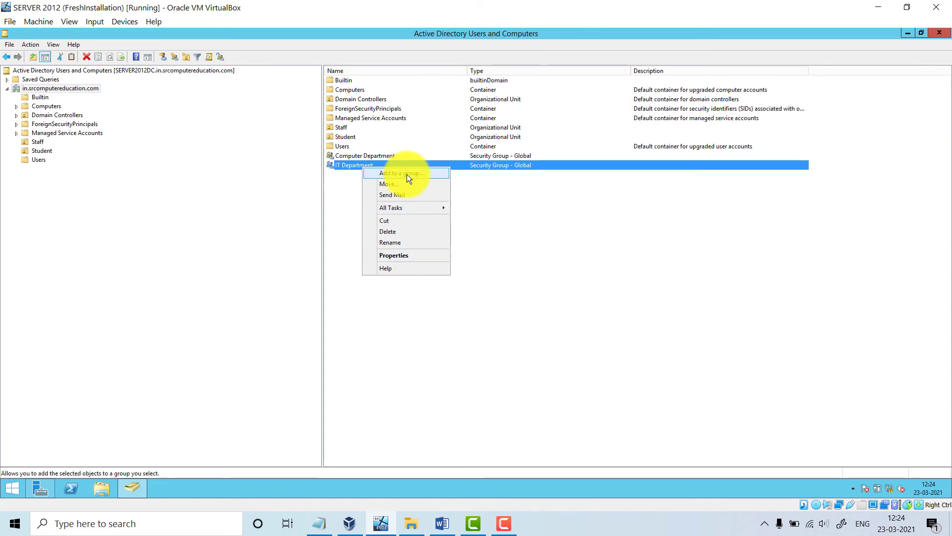
pyautogui.click(402, 255)
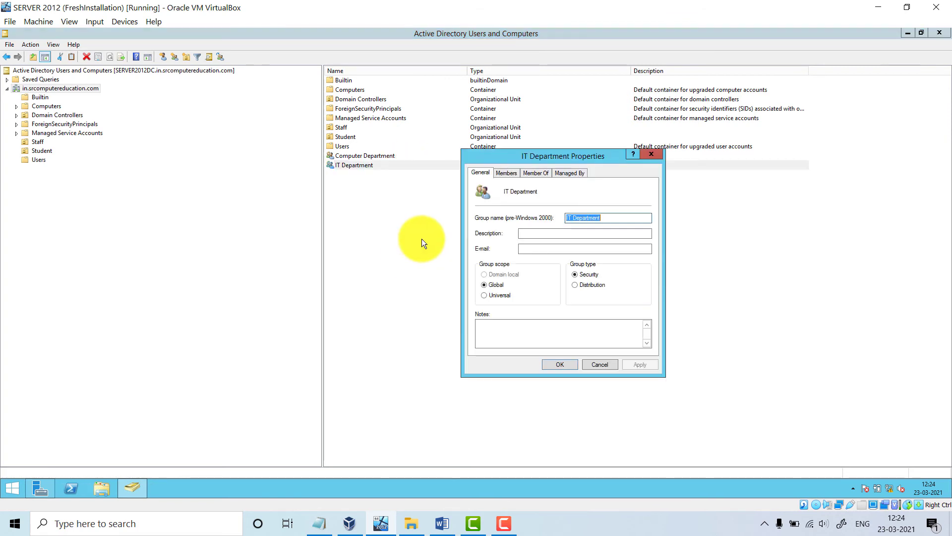
pyautogui.click(505, 173)
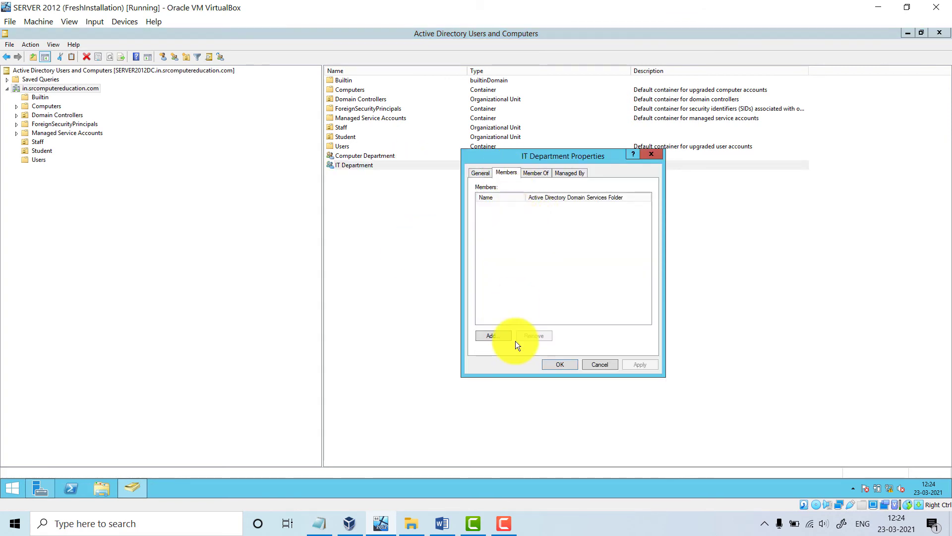
pyautogui.click(504, 335)
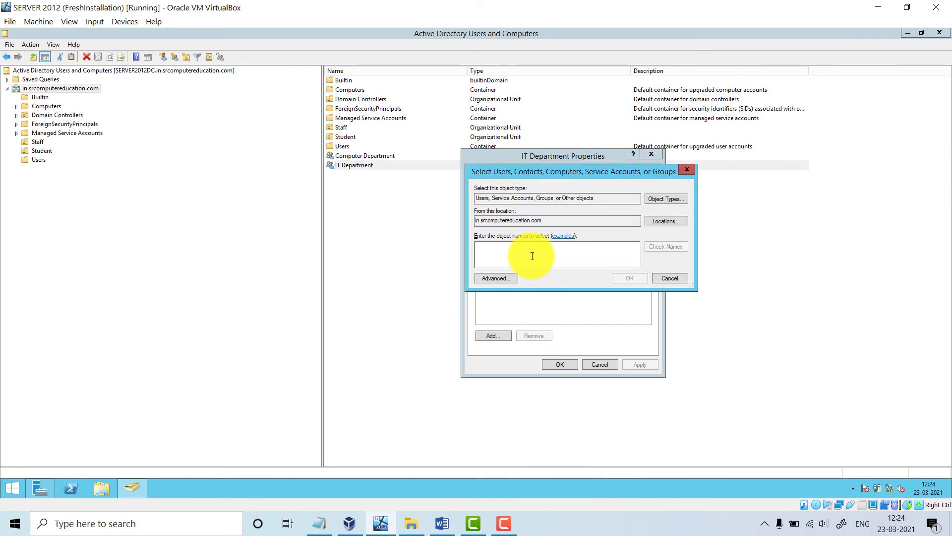
pyautogui.write('sh')
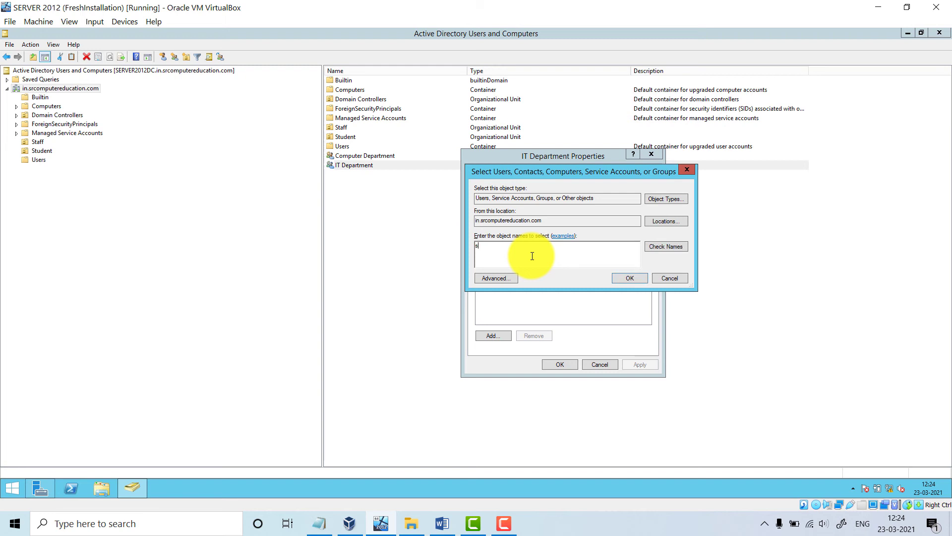
pyautogui.click(672, 246)
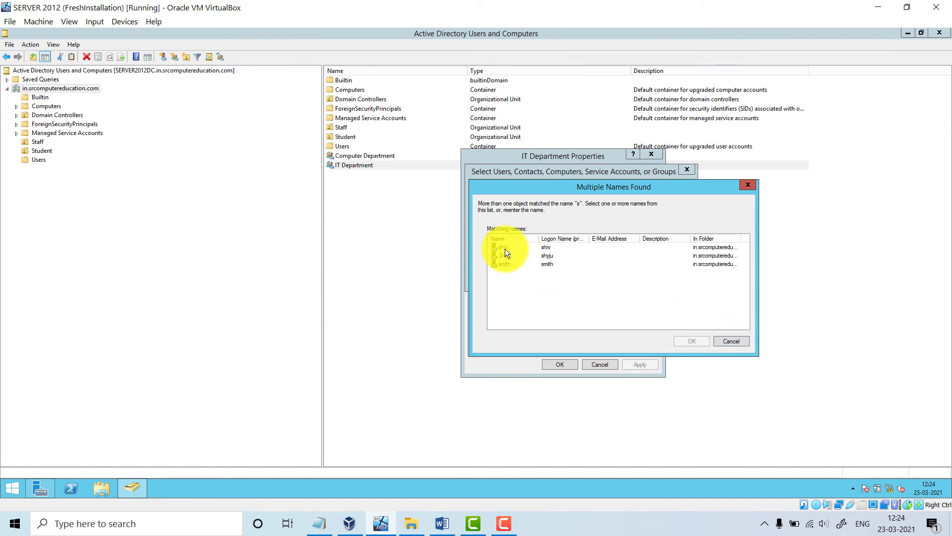
pyautogui.doubleClick(505, 247)
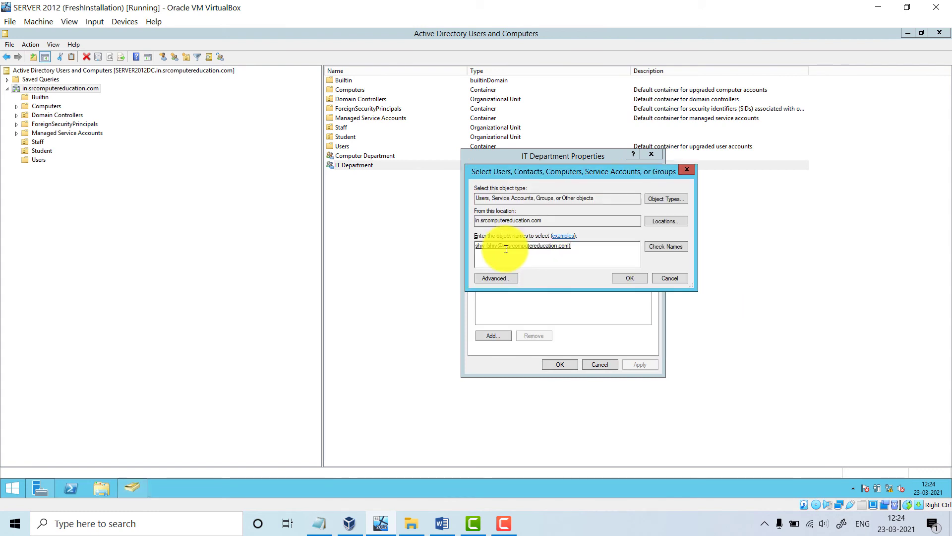
pyautogui.click(626, 281)
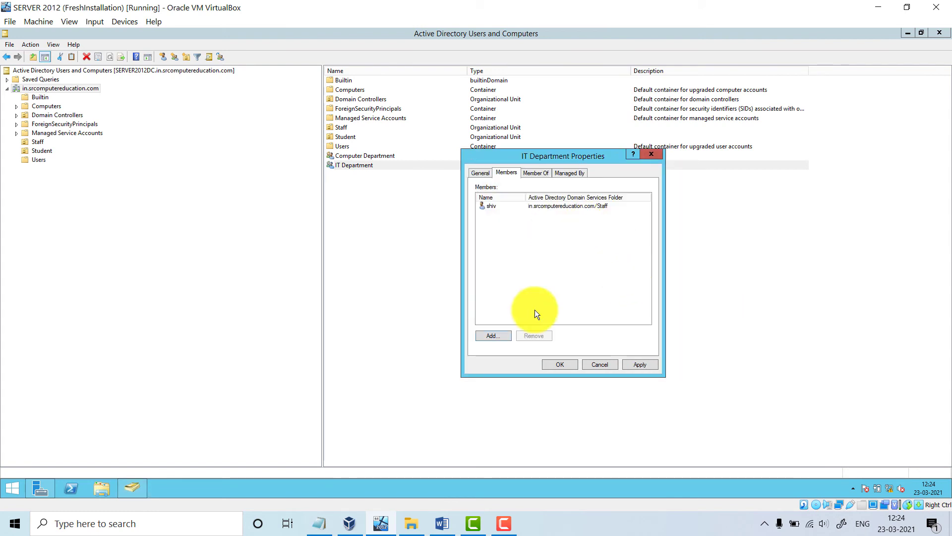
# Add a second Staff user to IT Department and save its properties
pyautogui.click(500, 337)
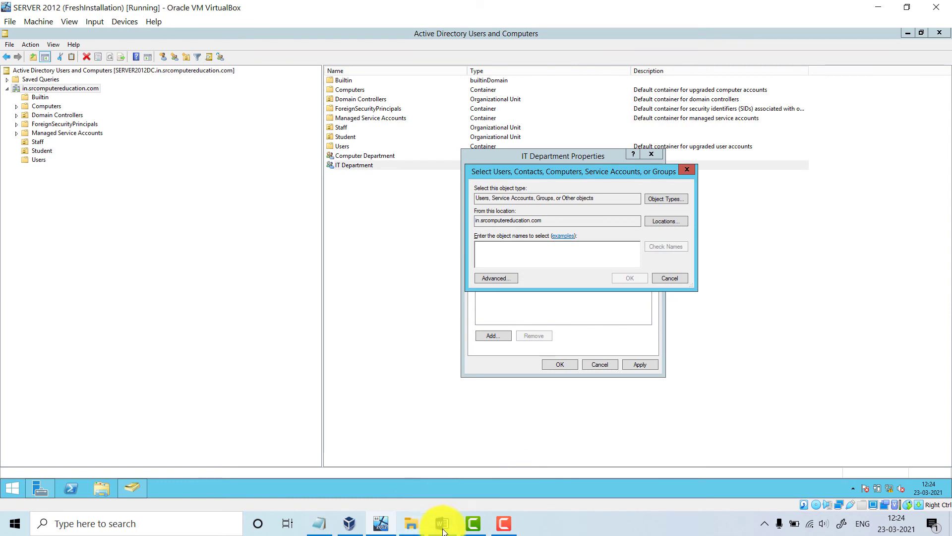
pyautogui.write('r')
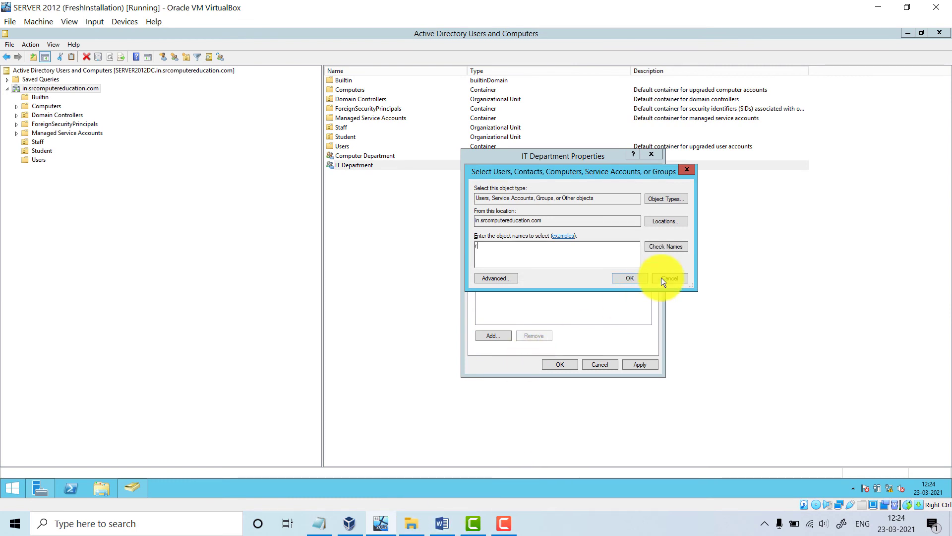
pyautogui.click(667, 247)
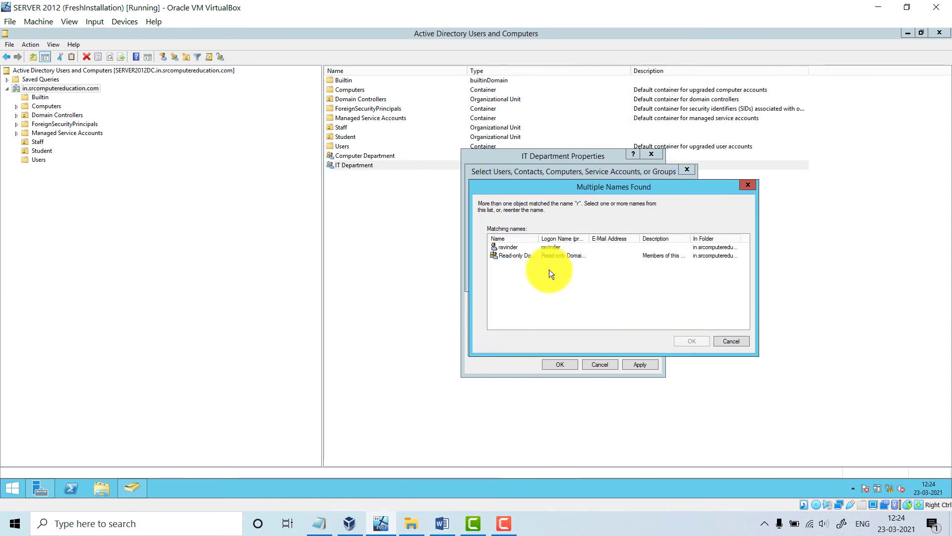
pyautogui.doubleClick(507, 246)
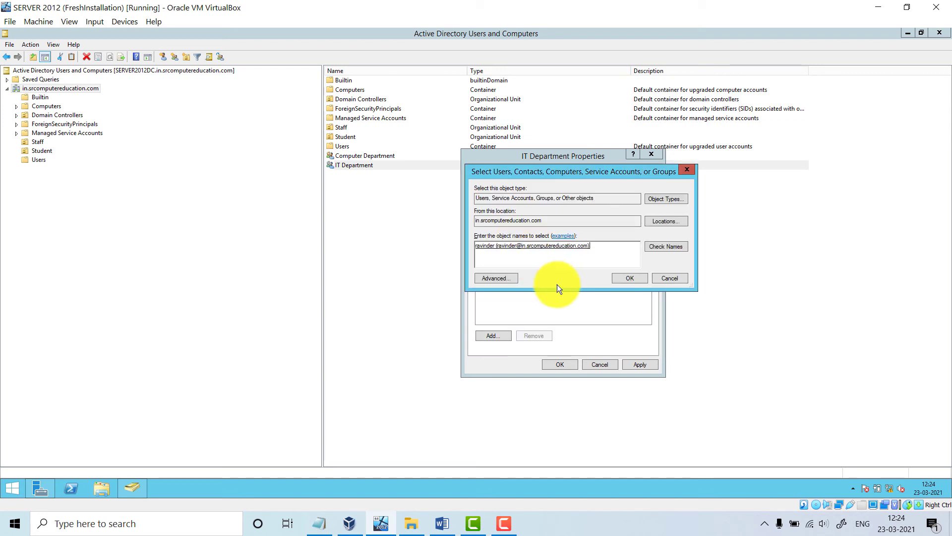
pyautogui.click(625, 279)
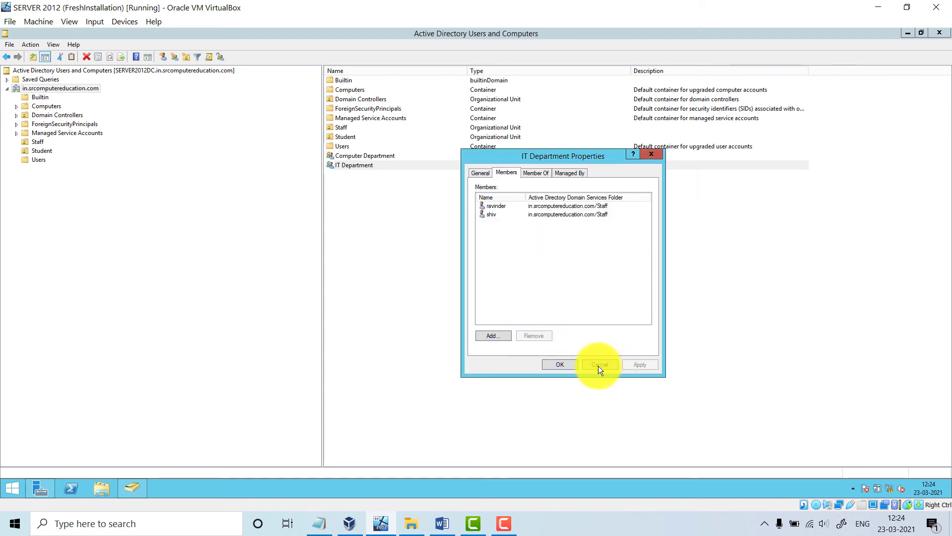
pyautogui.click(558, 362)
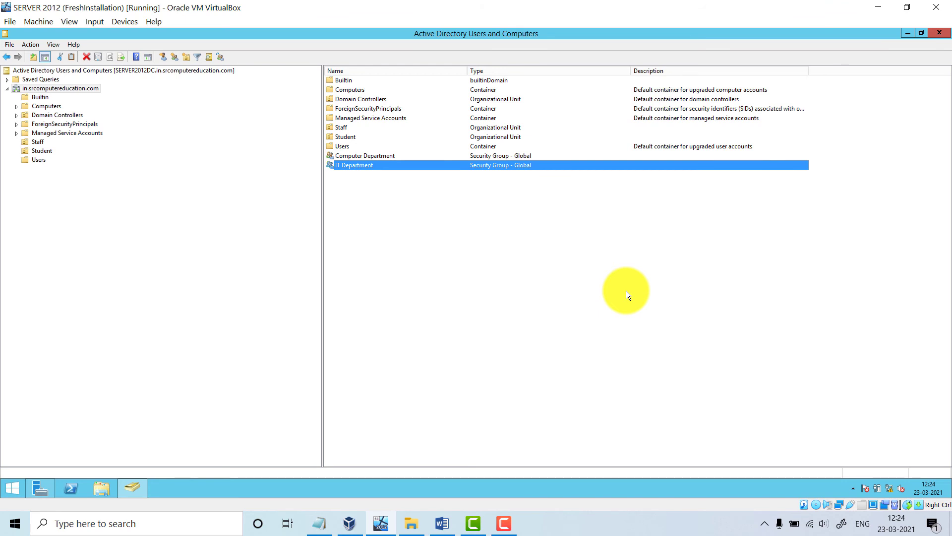
# Open the Computer Department group's properties to its Members tab
pyautogui.click(407, 156)
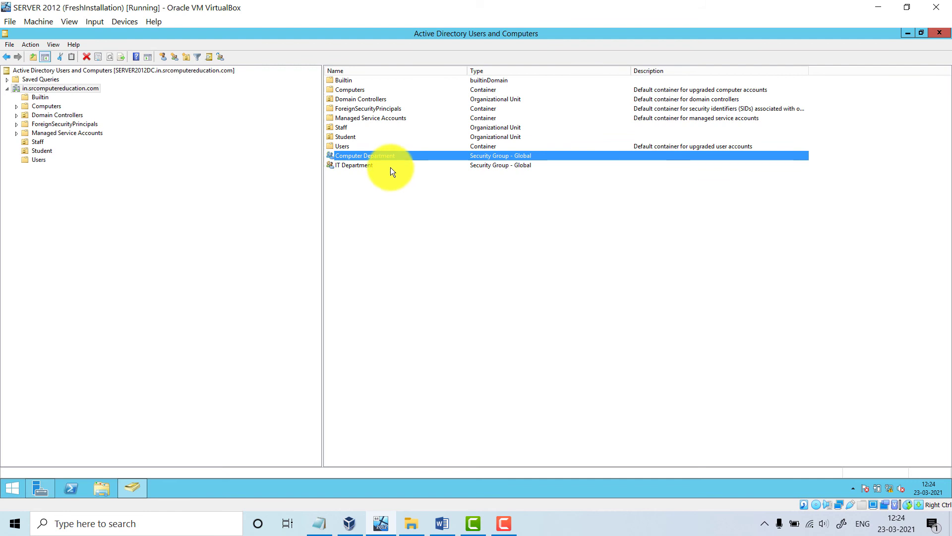
pyautogui.click(391, 167)
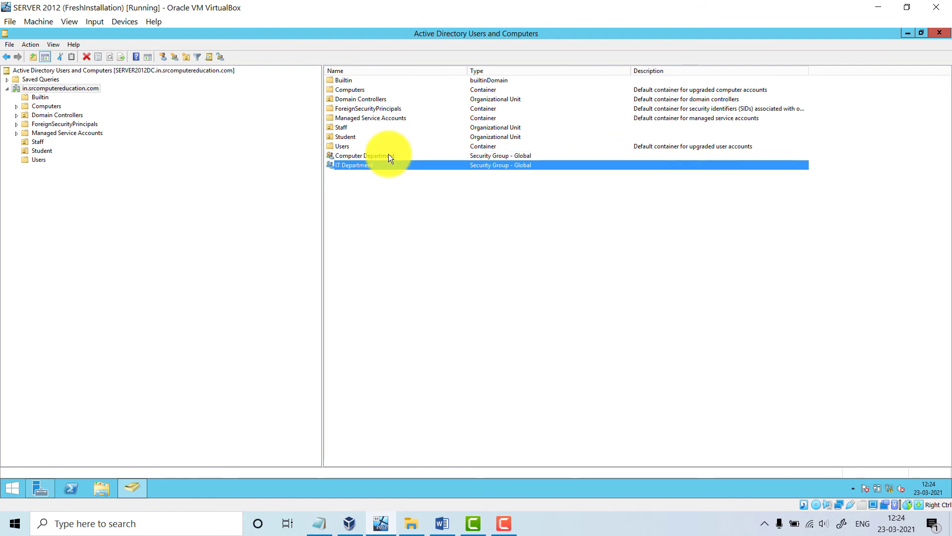
pyautogui.click(389, 156)
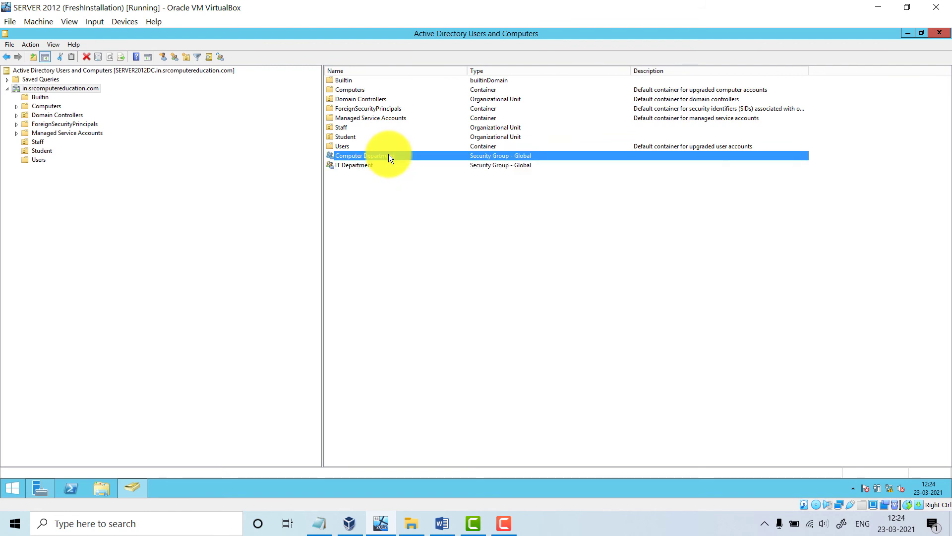
pyautogui.rightClick(388, 155)
pyautogui.click(423, 241)
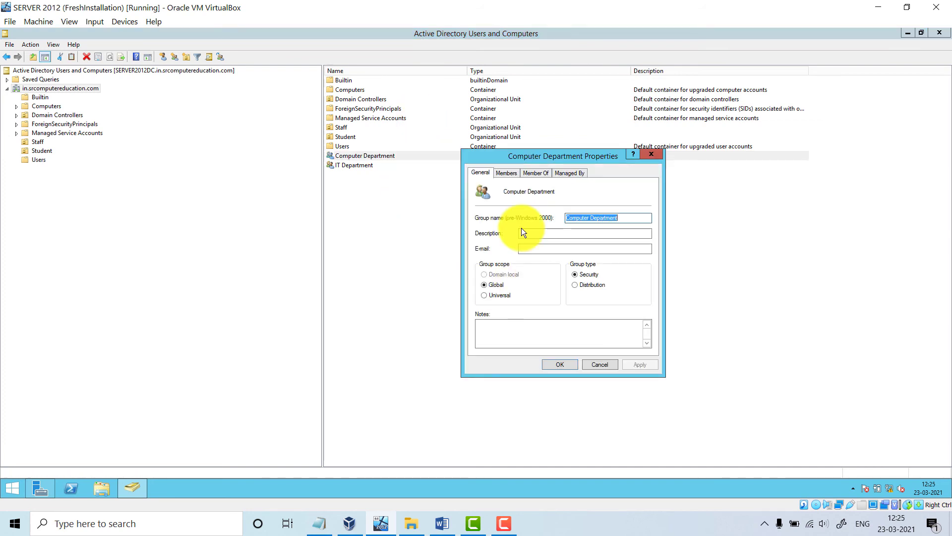
pyautogui.click(506, 173)
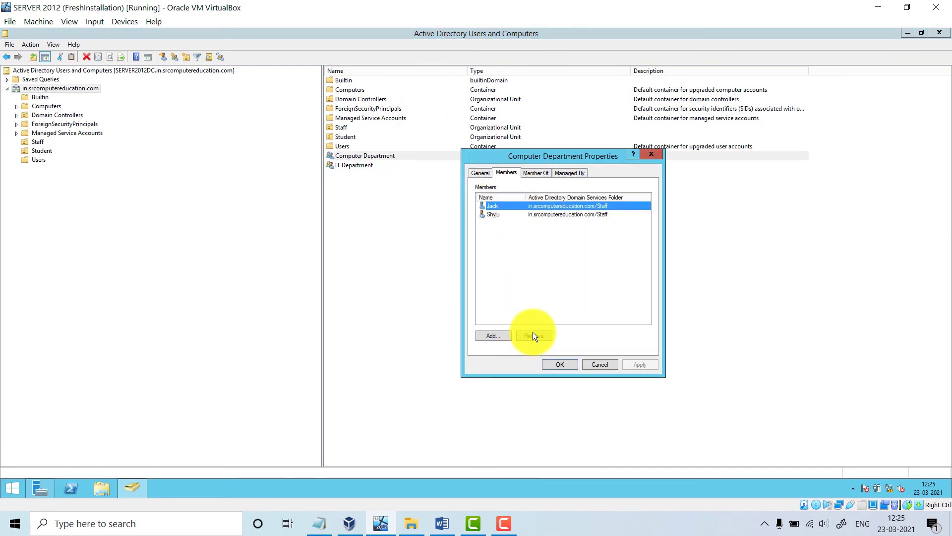
pyautogui.click(483, 172)
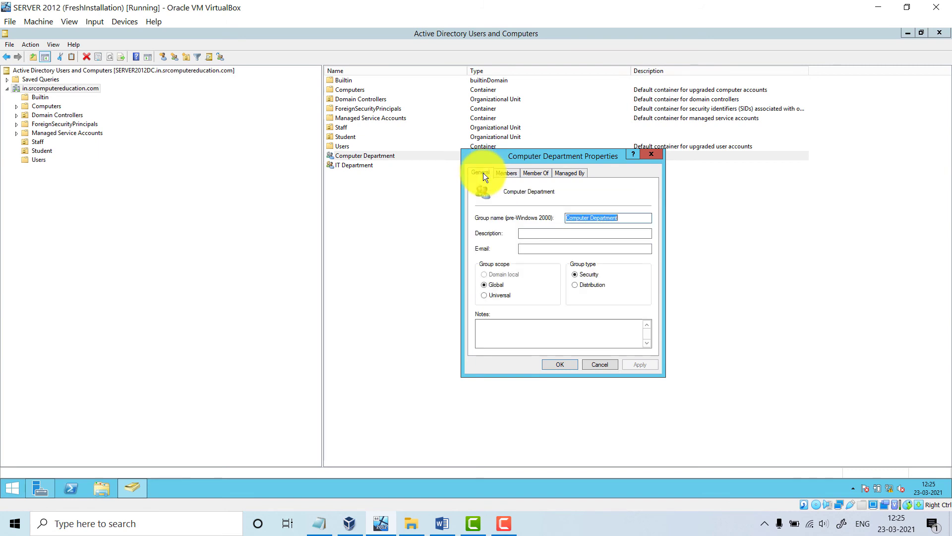
pyautogui.click(511, 173)
# Add two Student user accounts to Computer Department, verifying each name with Check Names
pyautogui.click(502, 334)
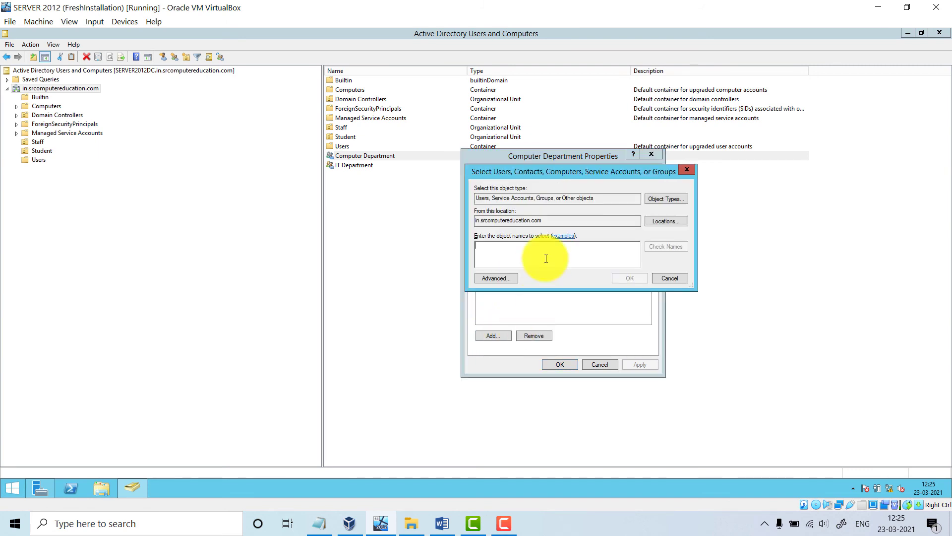
pyautogui.write('smith')
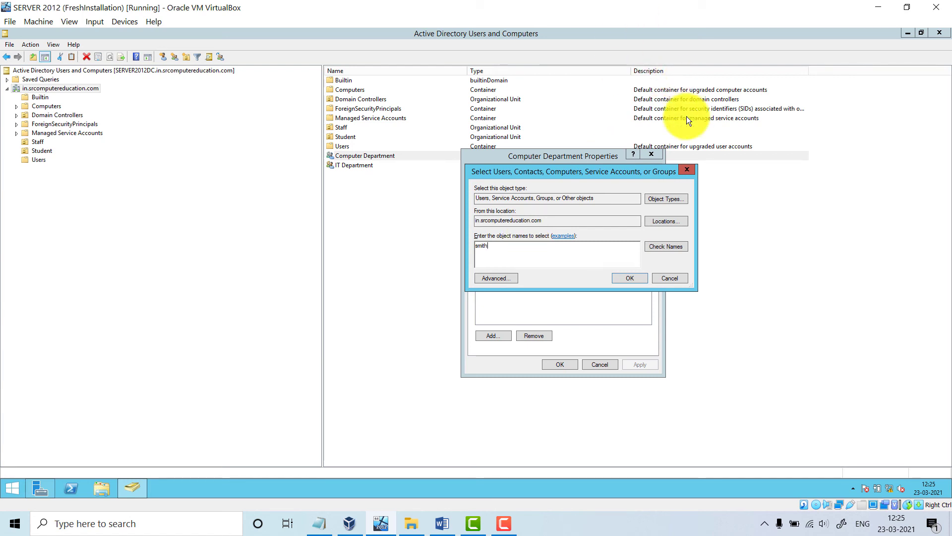
pyautogui.click(658, 246)
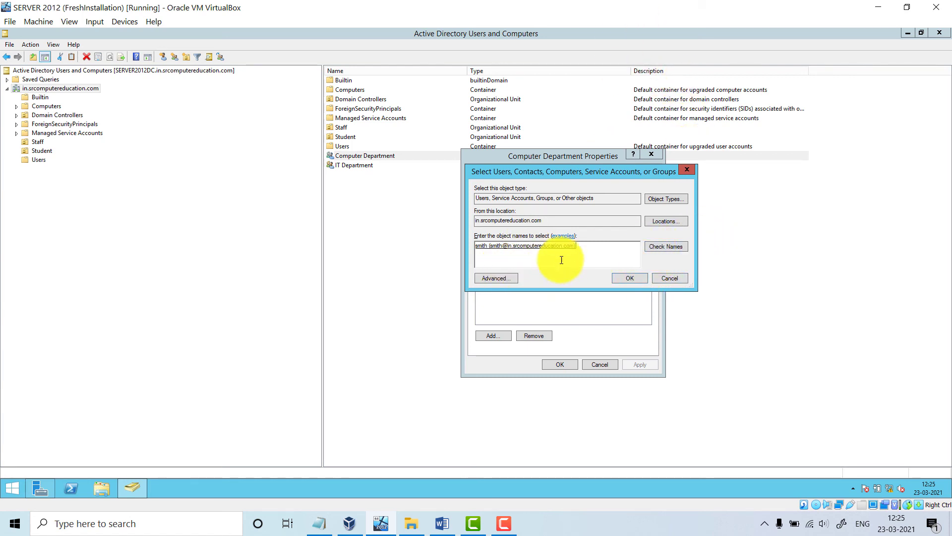
pyautogui.click(630, 277)
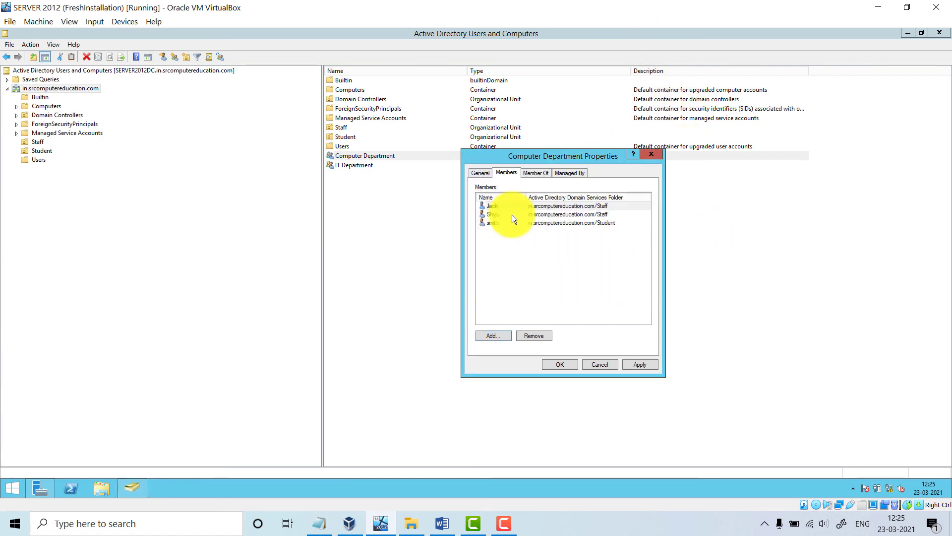
pyautogui.click(499, 334)
pyautogui.write('bahvin')
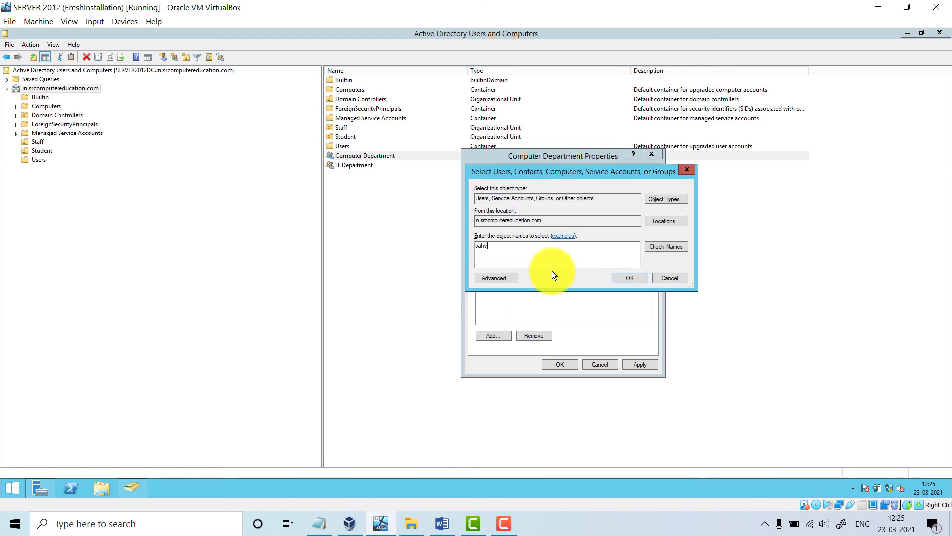
pyautogui.press('BackSpace')
pyautogui.press('BackSpace')
pyautogui.press('BackSpace')
pyautogui.press('BackSpace')
pyautogui.press('BackSpace')
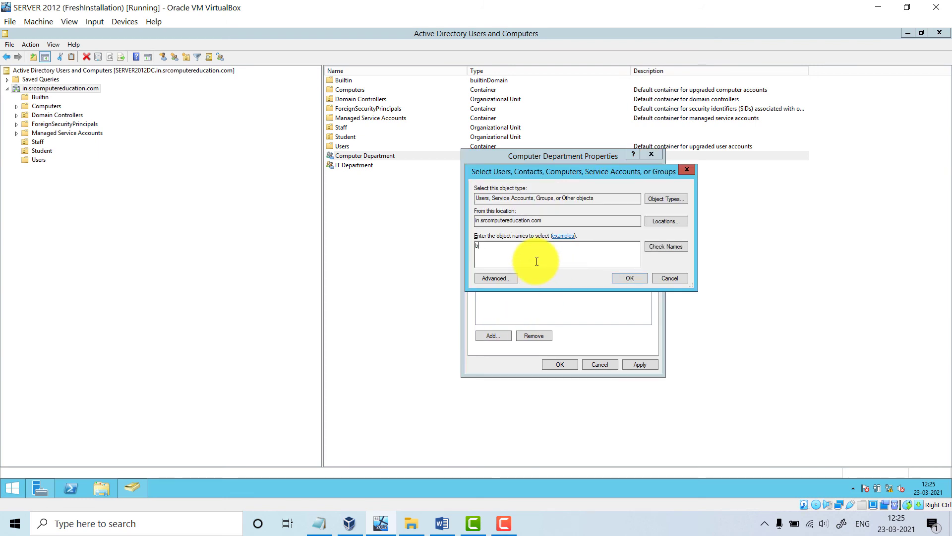
pyautogui.write('havin')
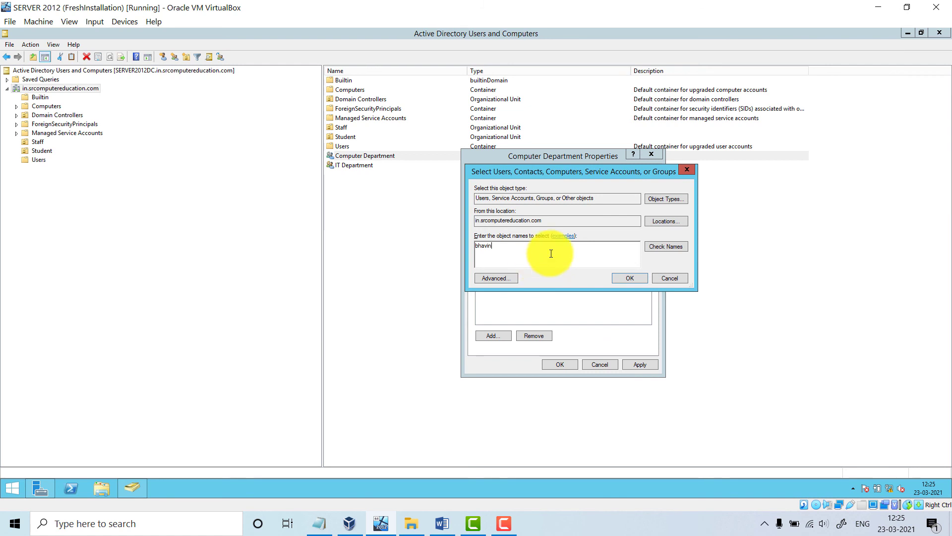
pyautogui.click(650, 245)
pyautogui.click(629, 277)
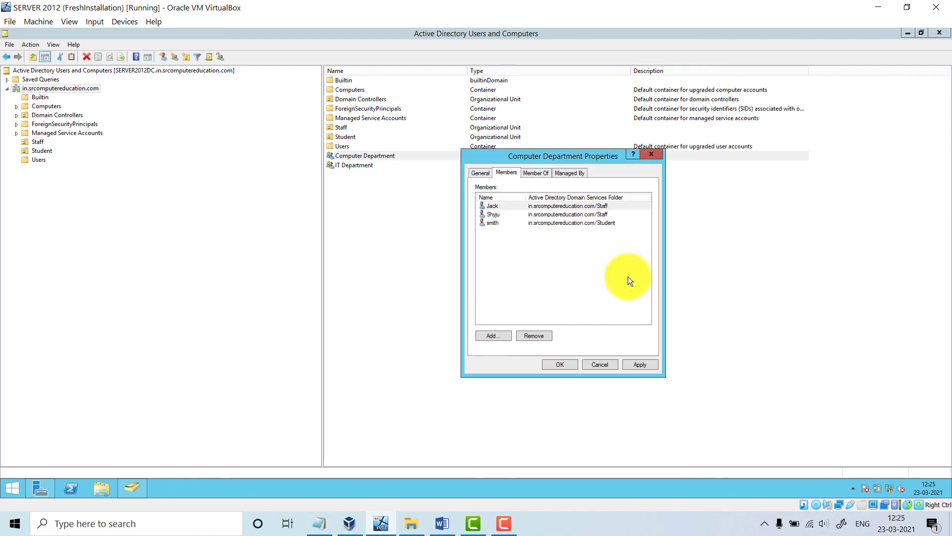
pyautogui.click(441, 522)
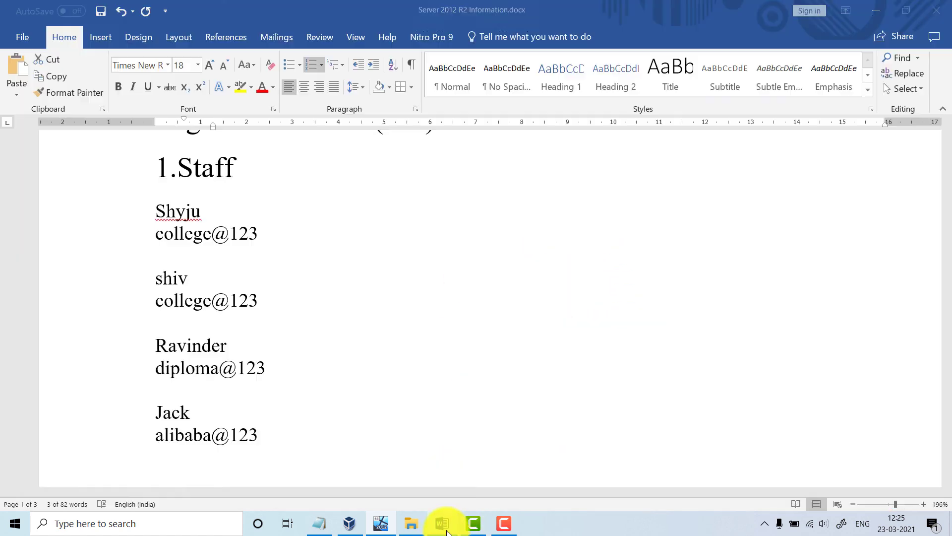
# Find and select the Student accounts in the Word notes, then return to the server window
pyautogui.scroll(-10, 155, 212)
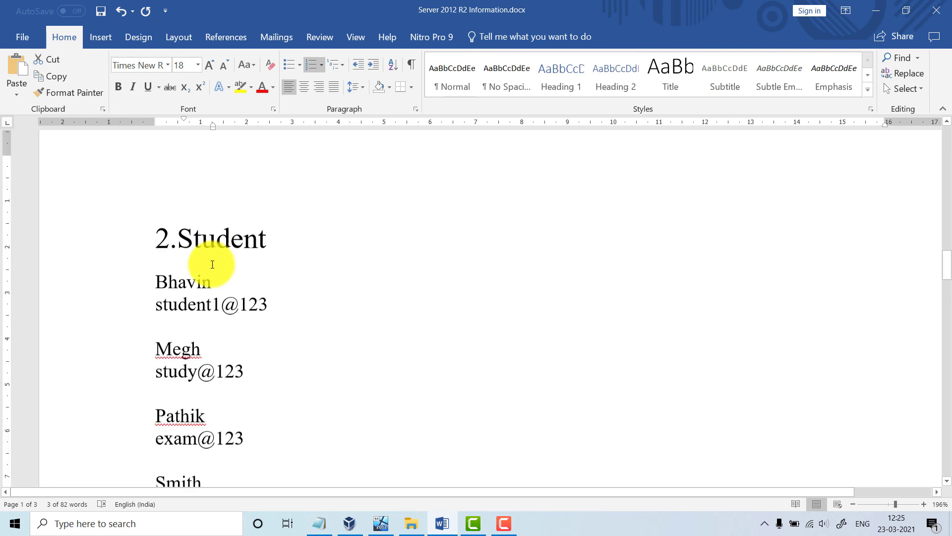
pyautogui.moveTo(158, 145); pyautogui.dragTo(244, 385)
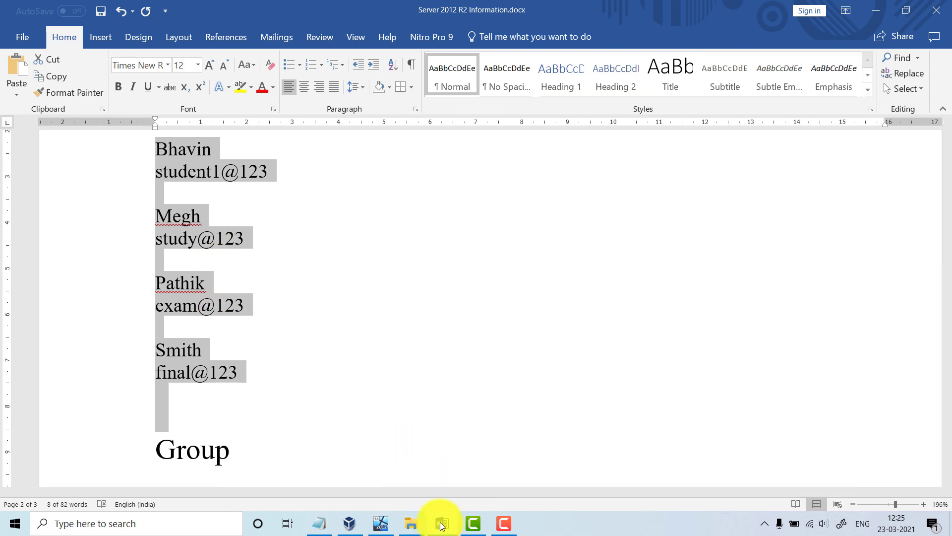
pyautogui.click(382, 525)
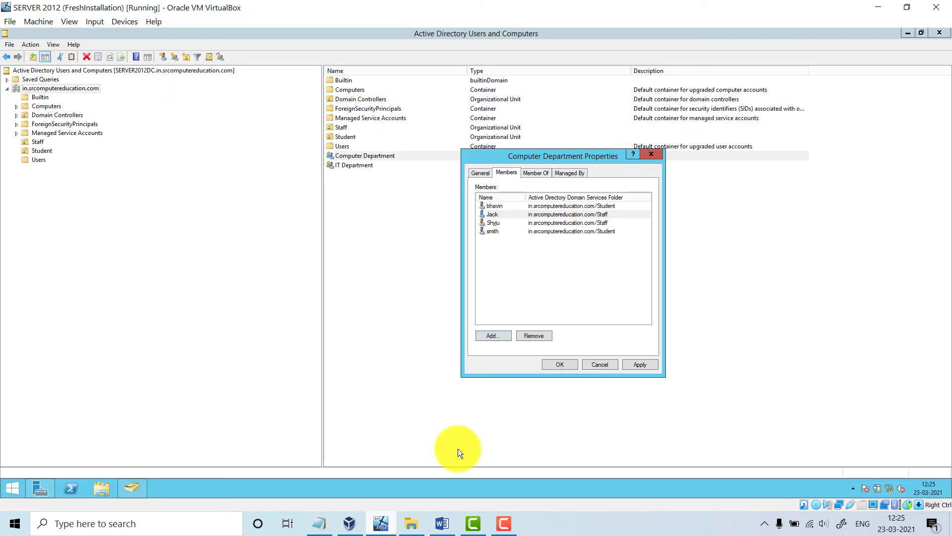
# Save Computer Department's membership, then open IT Department properties to its Members tab
pyautogui.click(628, 366)
pyautogui.click(560, 365)
pyautogui.click(373, 165)
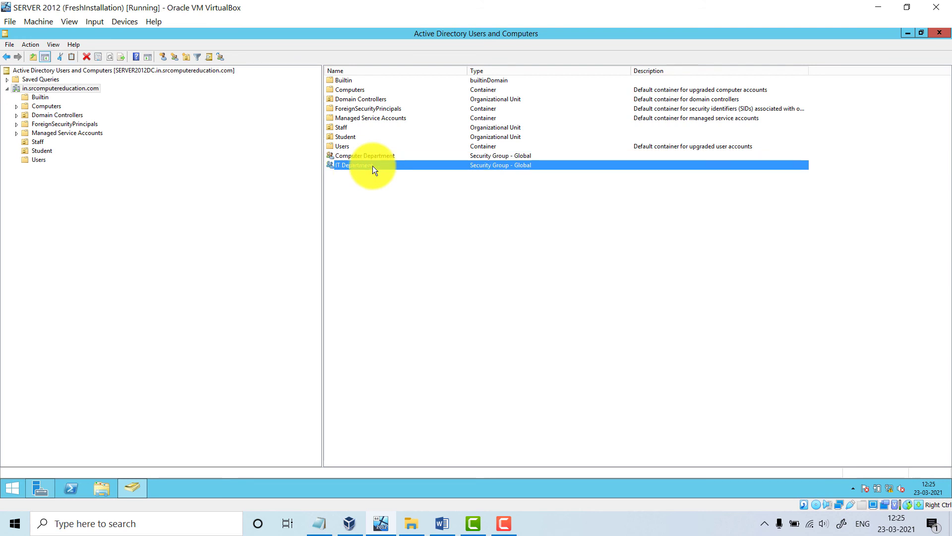
pyautogui.rightClick(373, 165)
pyautogui.click(409, 253)
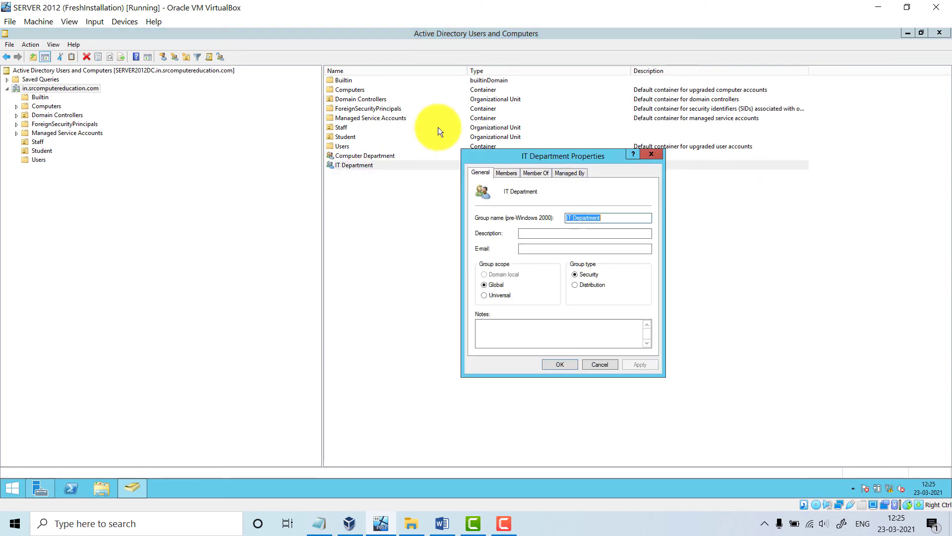
pyautogui.click(506, 173)
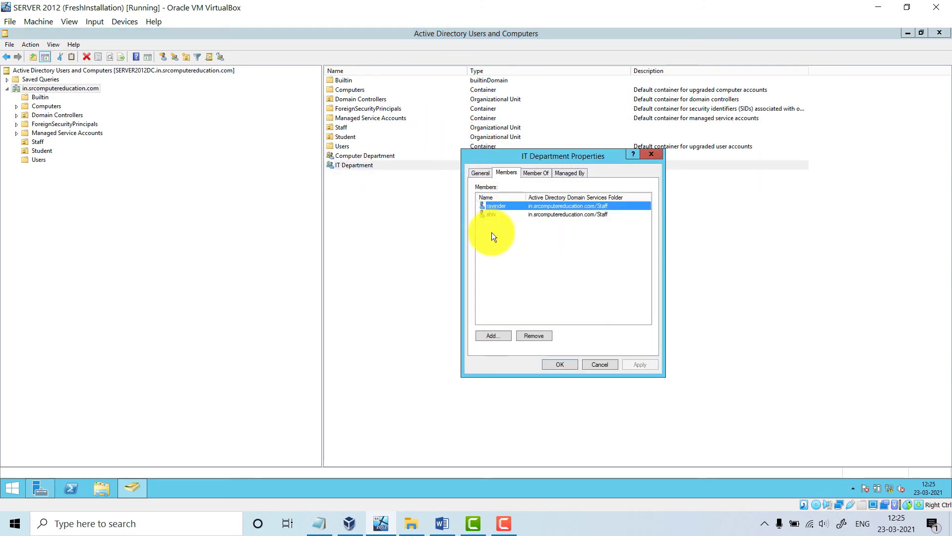
# Add two Student user accounts to IT Department and apply the change
pyautogui.click(499, 333)
pyautogui.write('pathi')
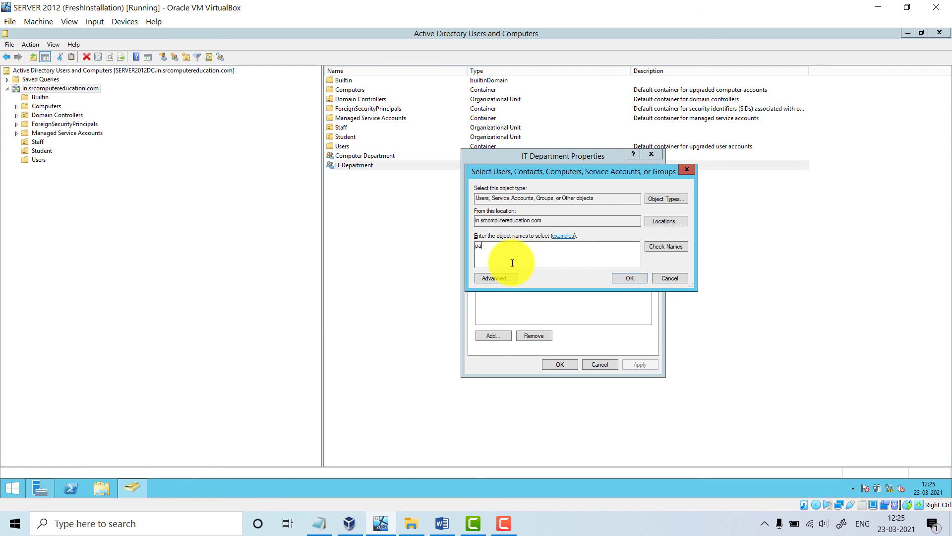
pyautogui.click(647, 249)
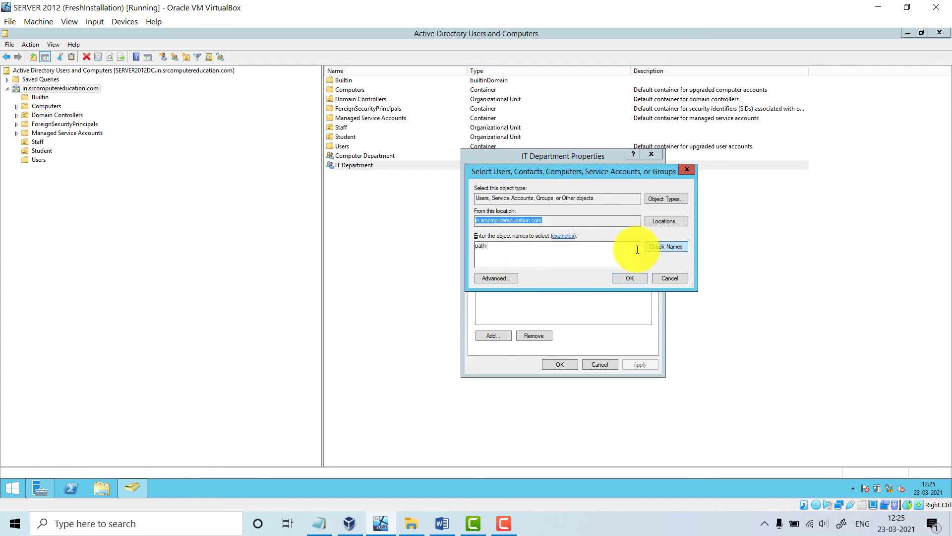
pyautogui.click(628, 280)
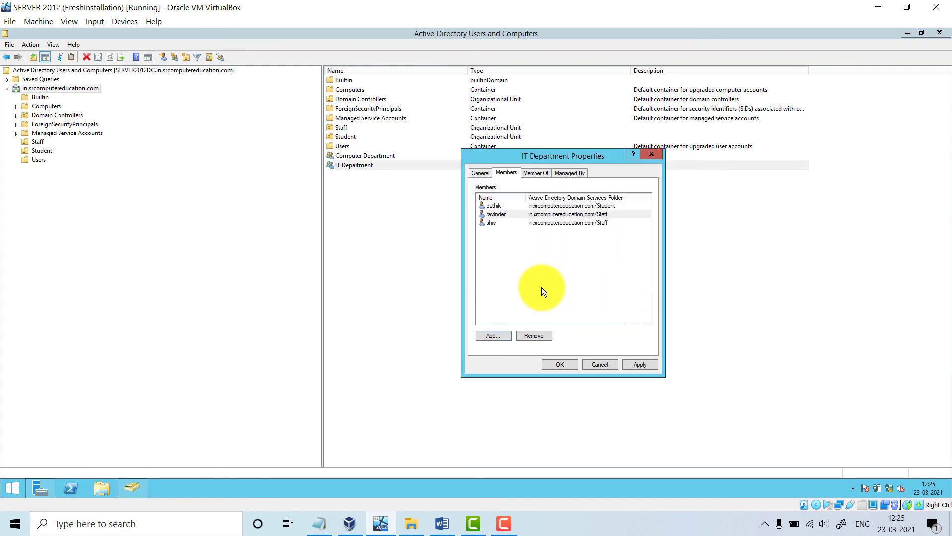
pyautogui.click(501, 335)
pyautogui.write('n')
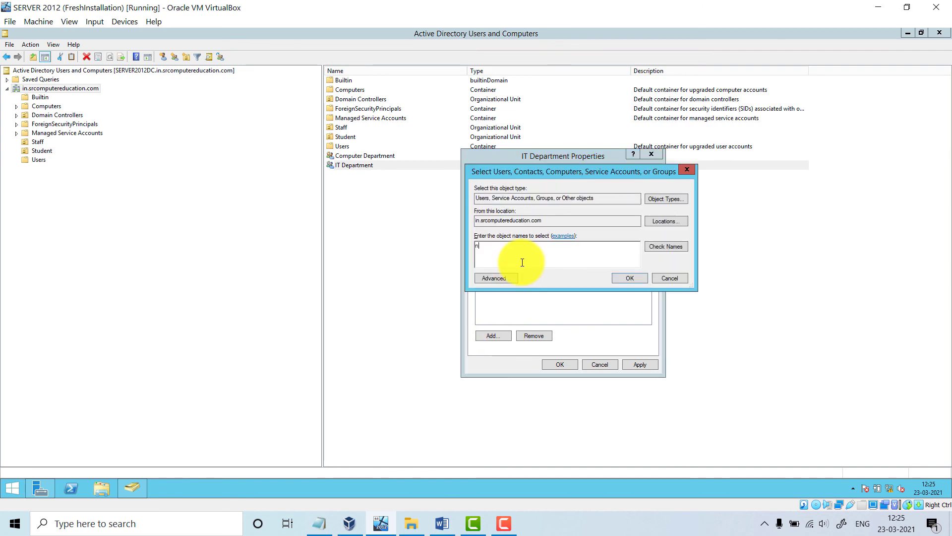
pyautogui.press('BackSpace')
pyautogui.write('m')
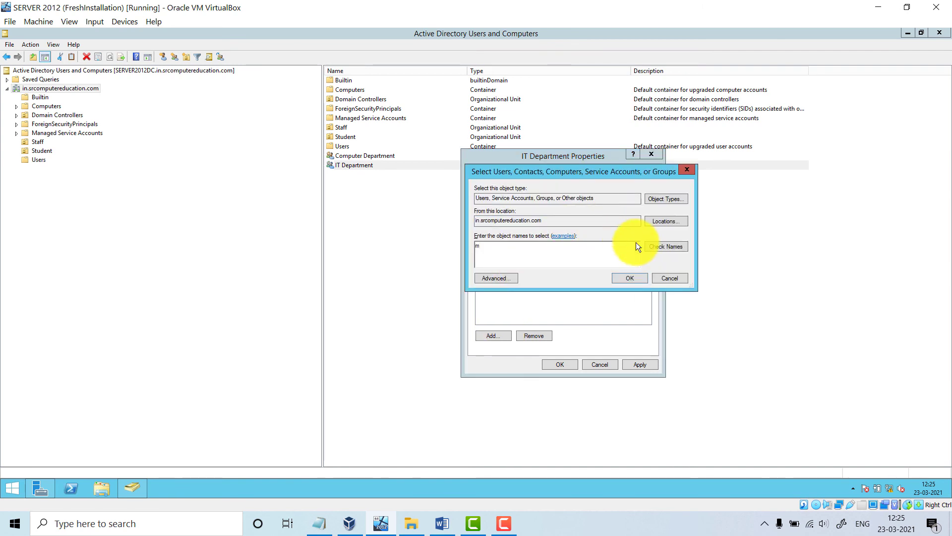
pyautogui.click(648, 248)
pyautogui.click(628, 277)
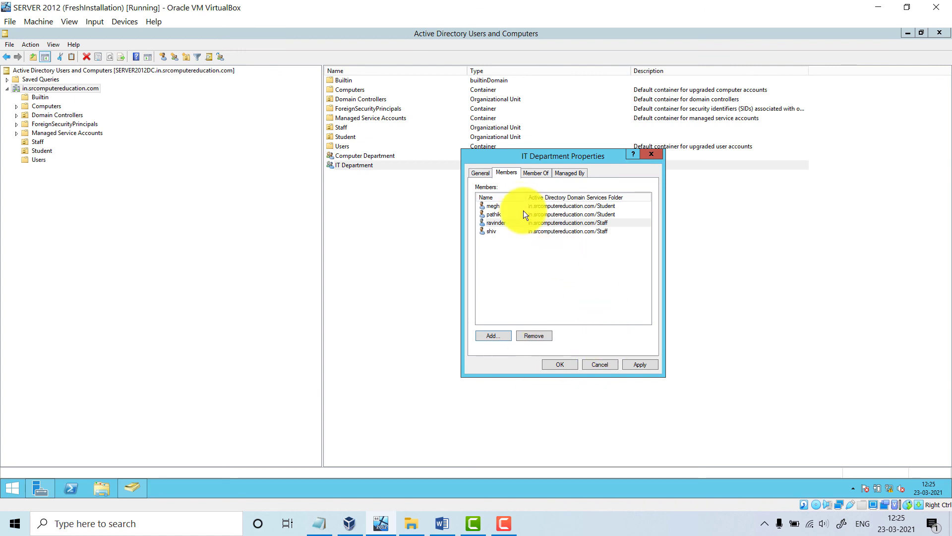
pyautogui.click(648, 362)
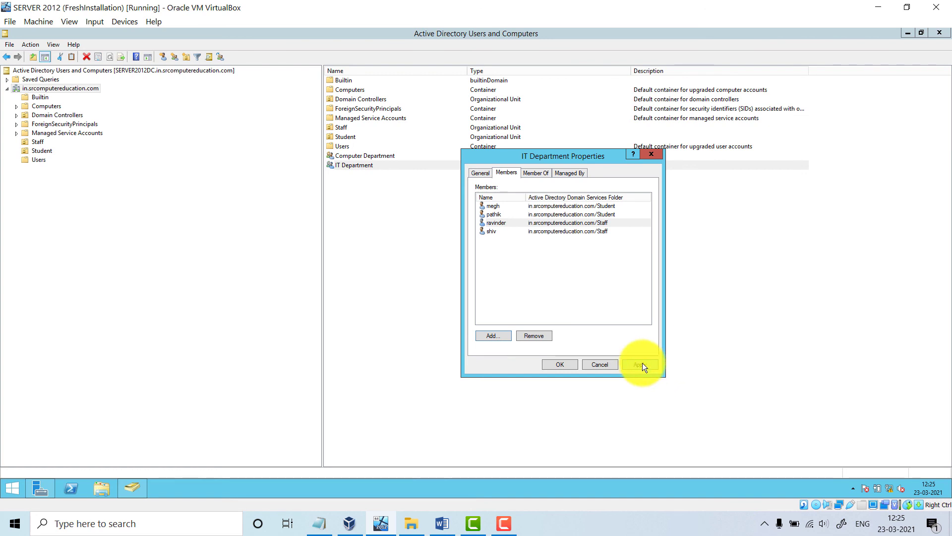